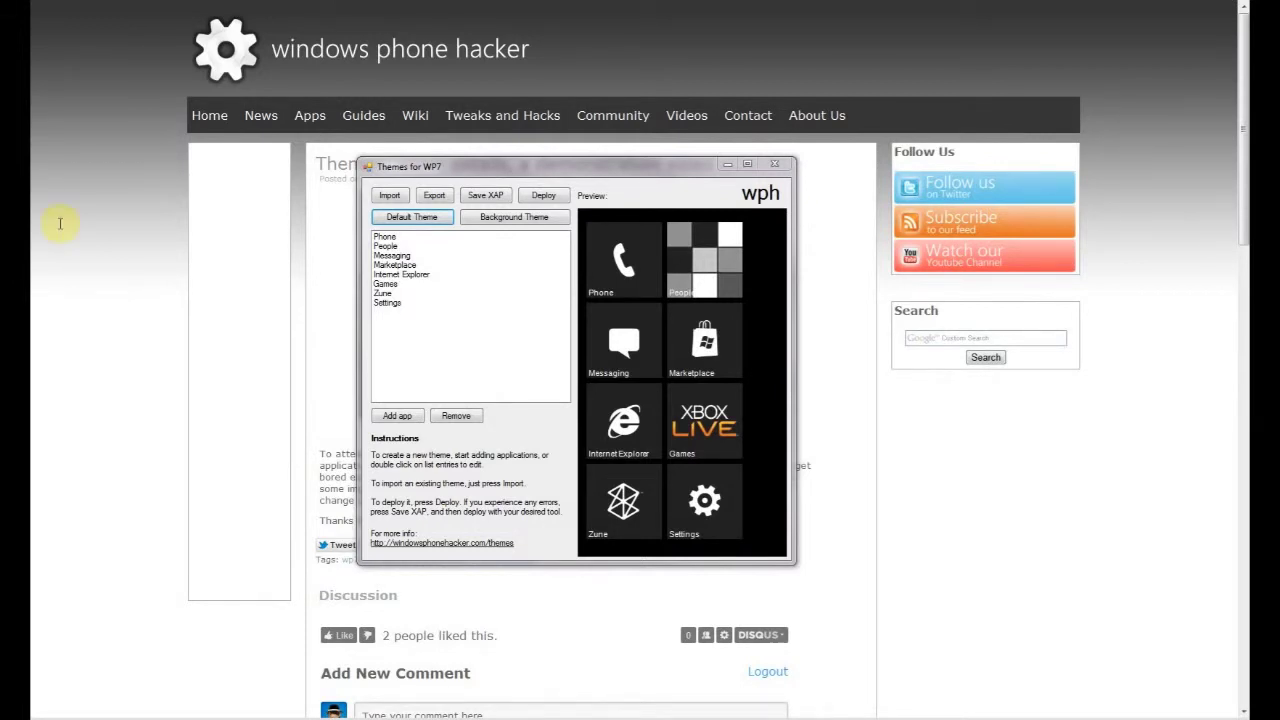
Step: Bring Themes for WP7 forward and open the Render dialog for a background image theme
click(662, 174)
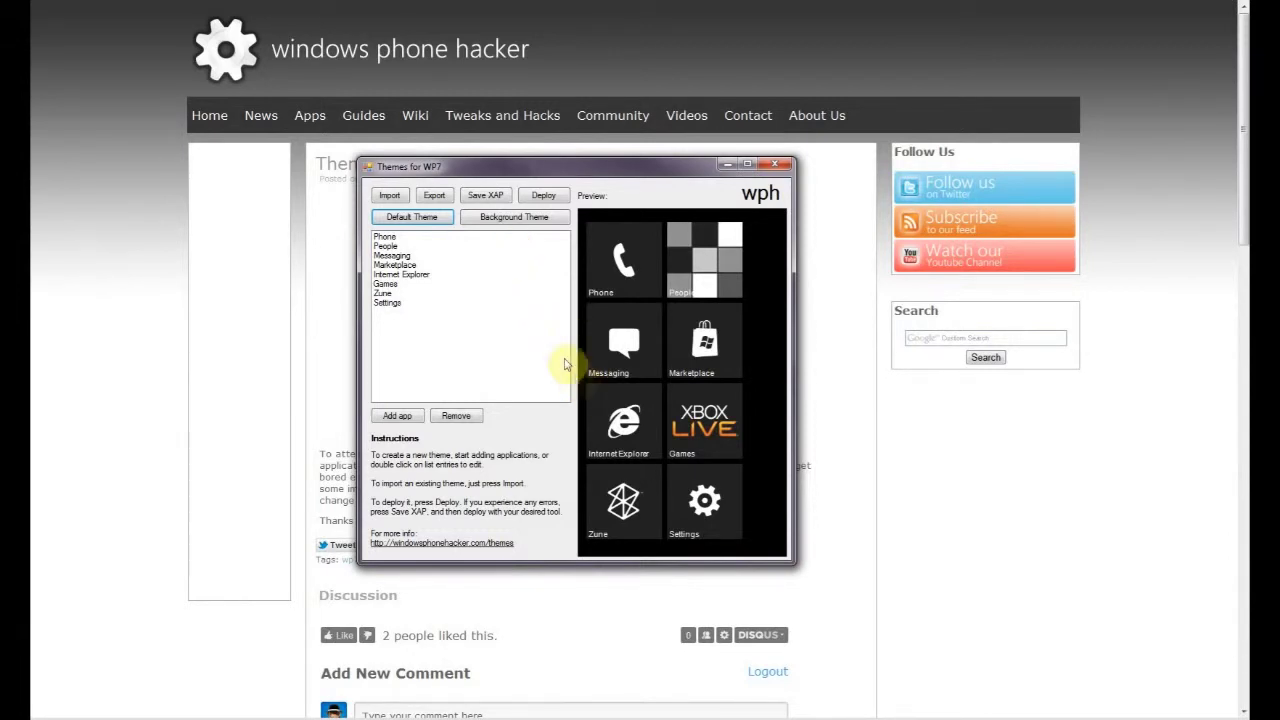
click(536, 225)
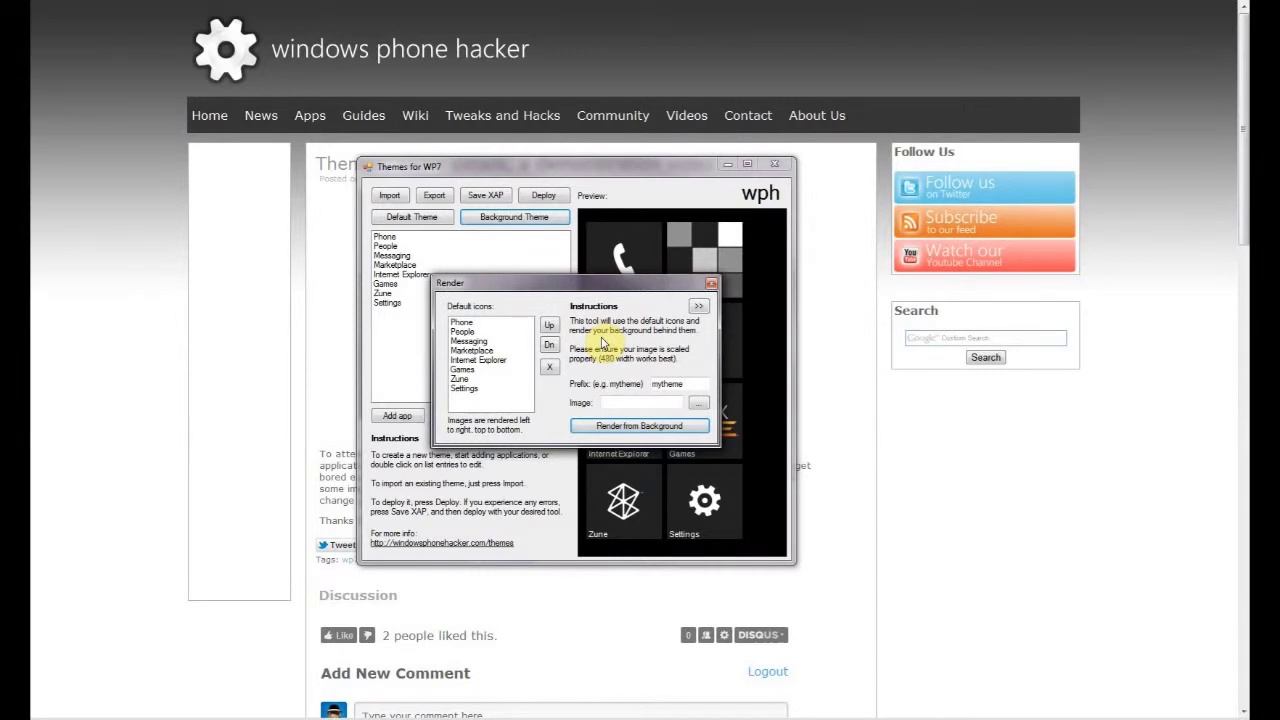
Step: Try reordering the default icons, leaving Phone at the top of the list
click(476, 324)
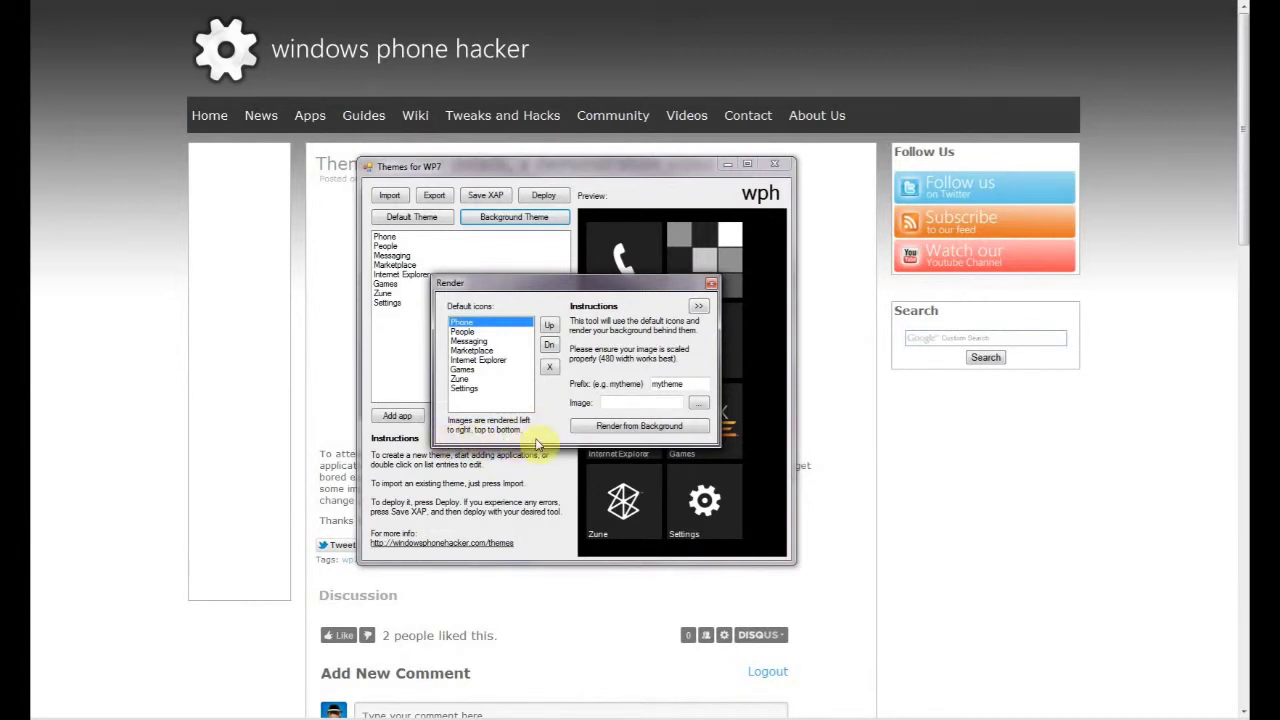
drag(565, 285, 570, 231)
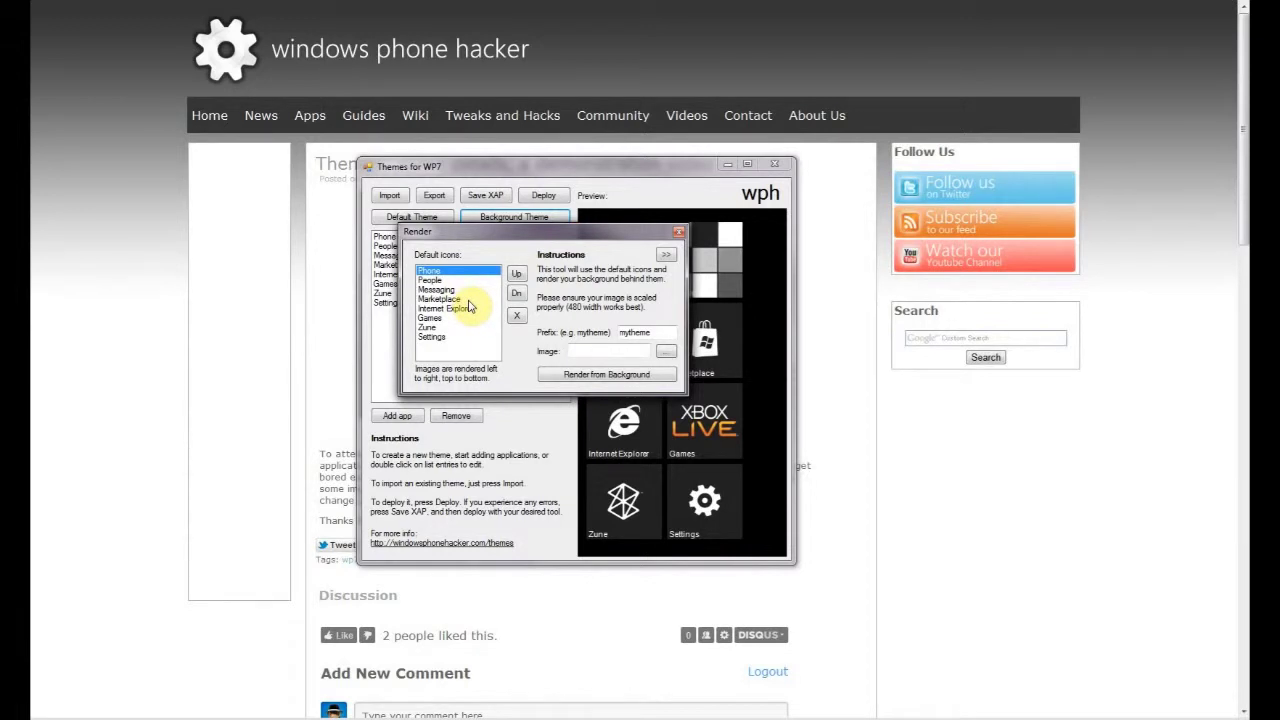
click(516, 292)
click(516, 292)
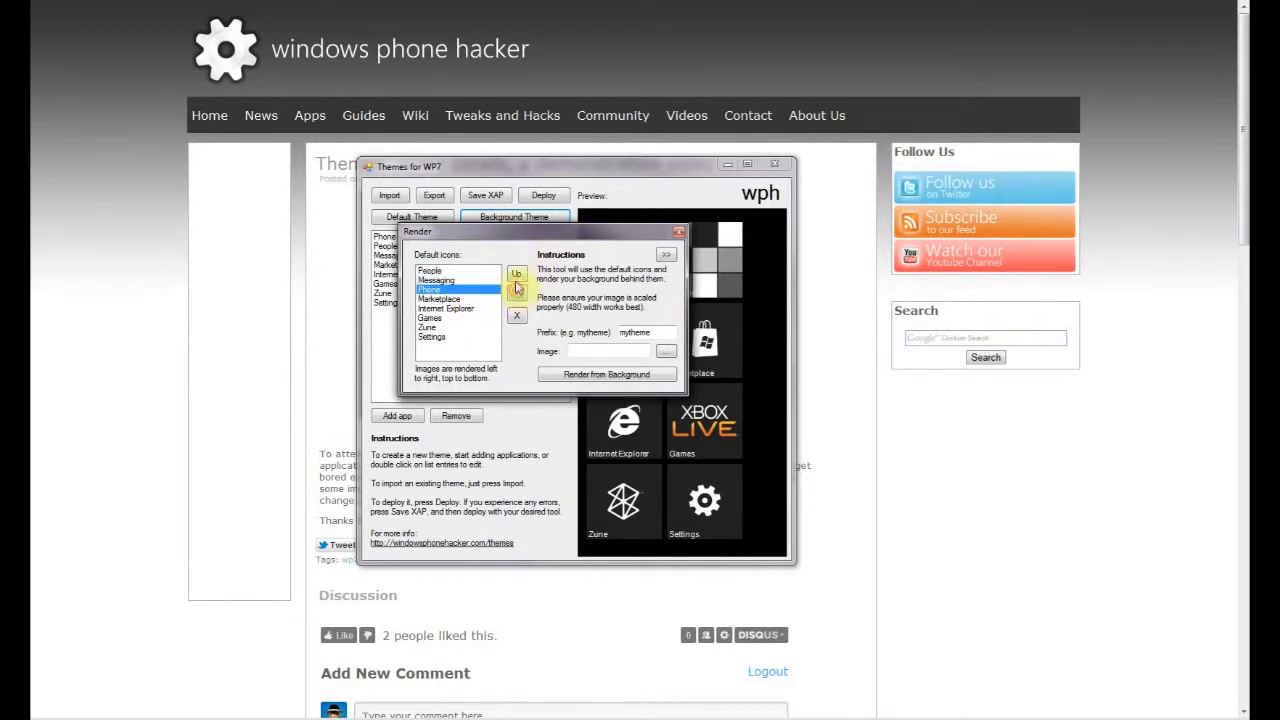
click(516, 276)
click(516, 274)
click(516, 292)
click(516, 292)
click(516, 274)
click(516, 274)
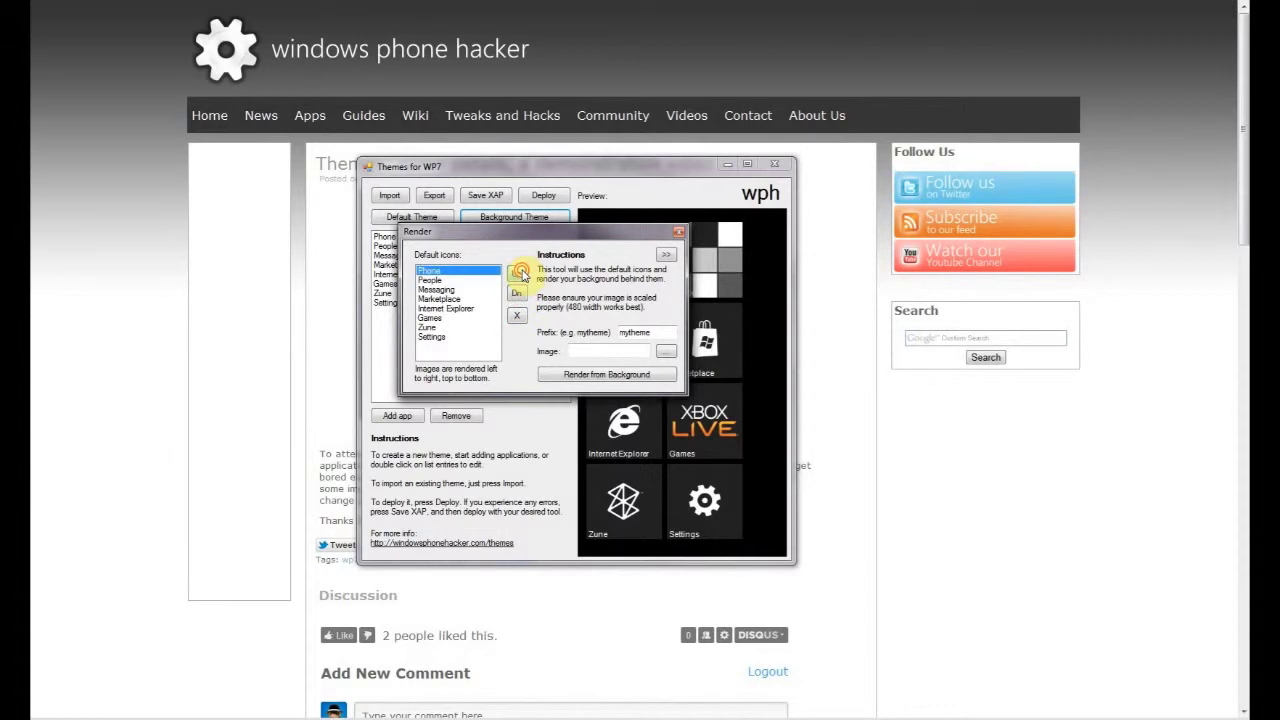
click(445, 327)
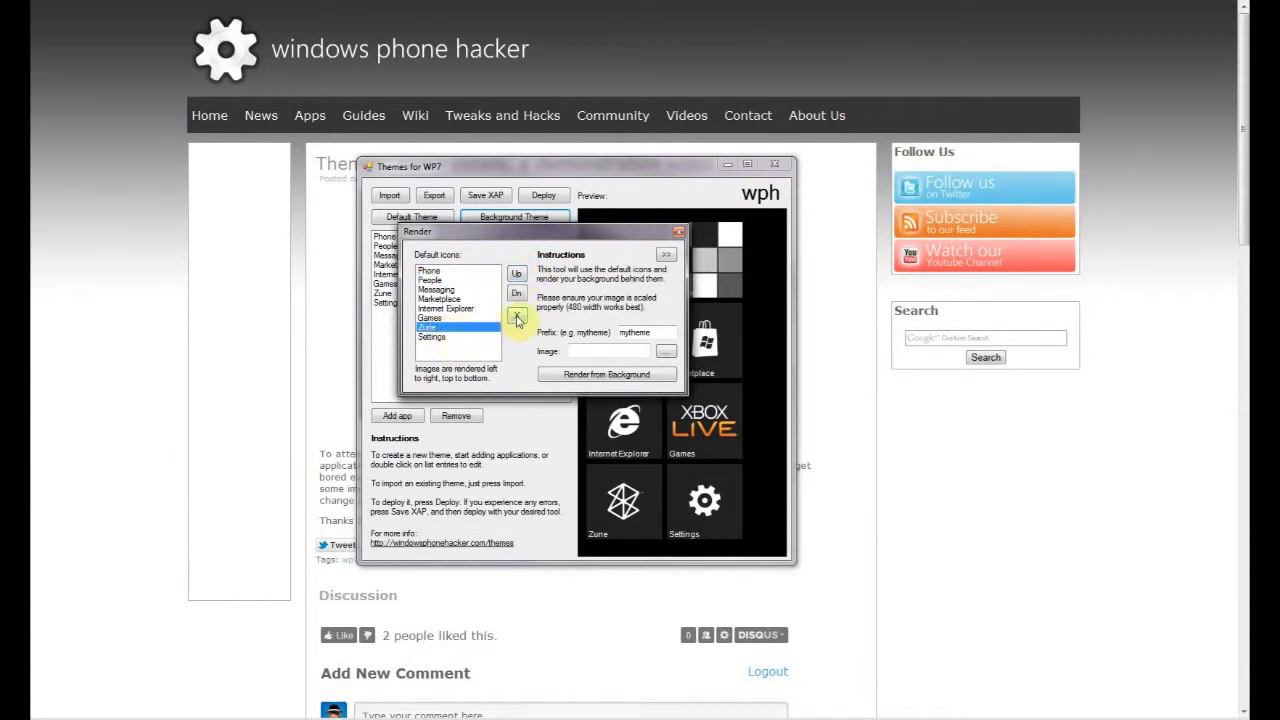
click(448, 289)
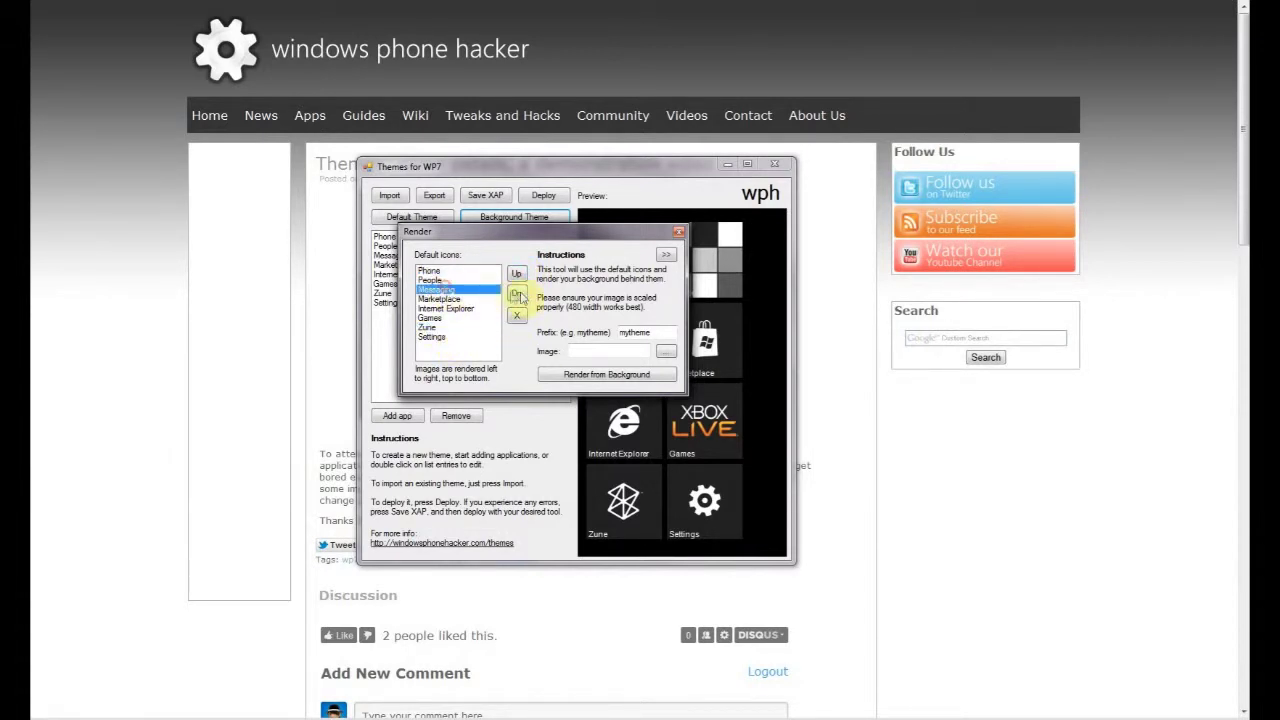
click(460, 272)
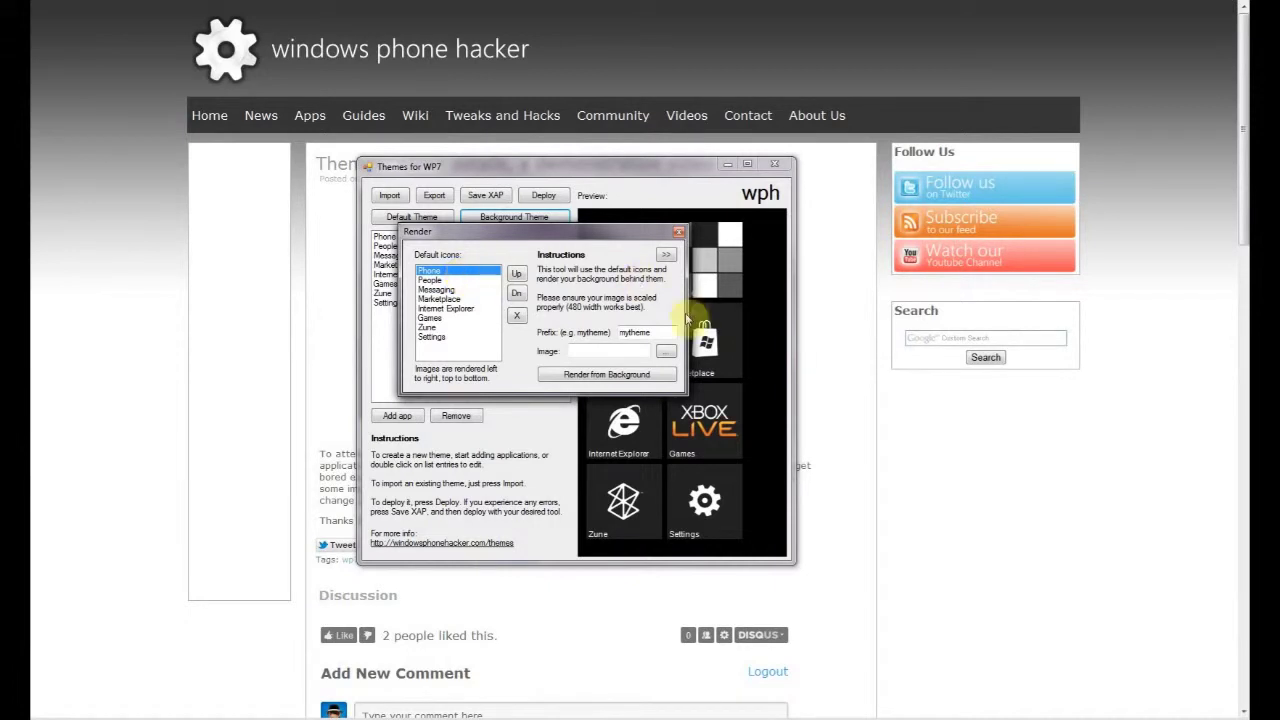
Step: Keep the prefix mytheme, choose a background picture, and render the tiles over it
double_click(650, 332)
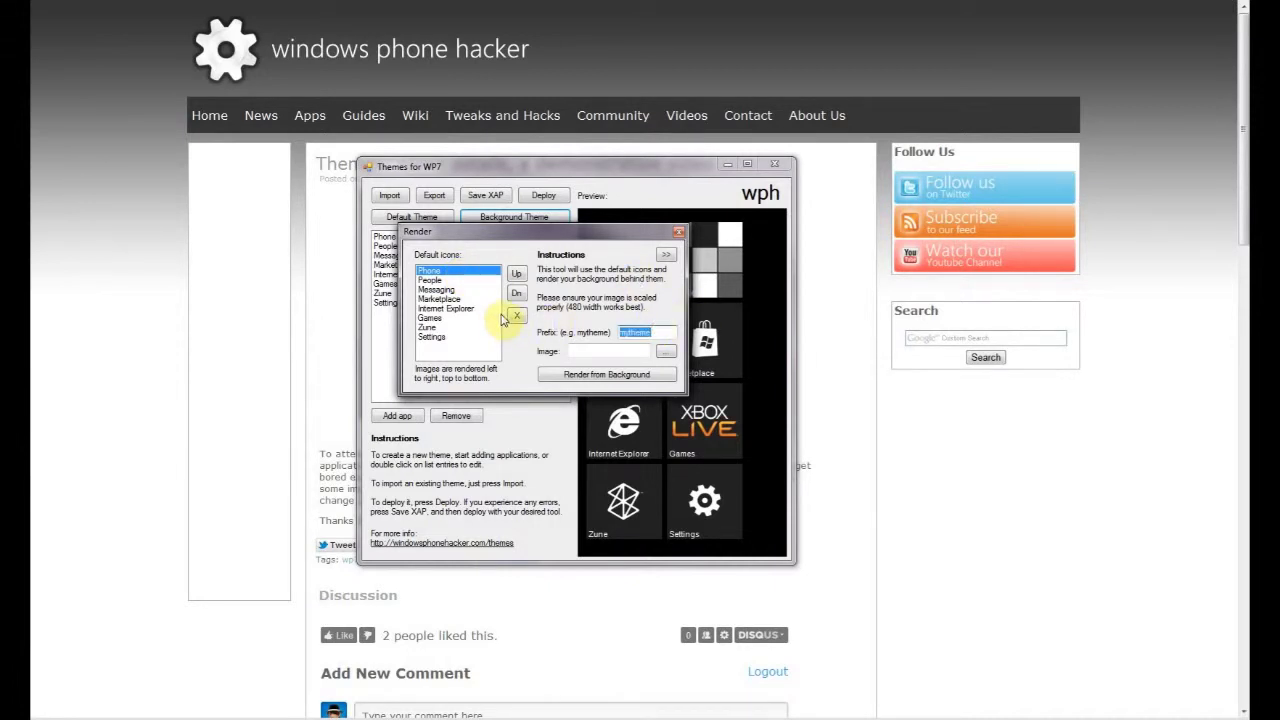
click(618, 333)
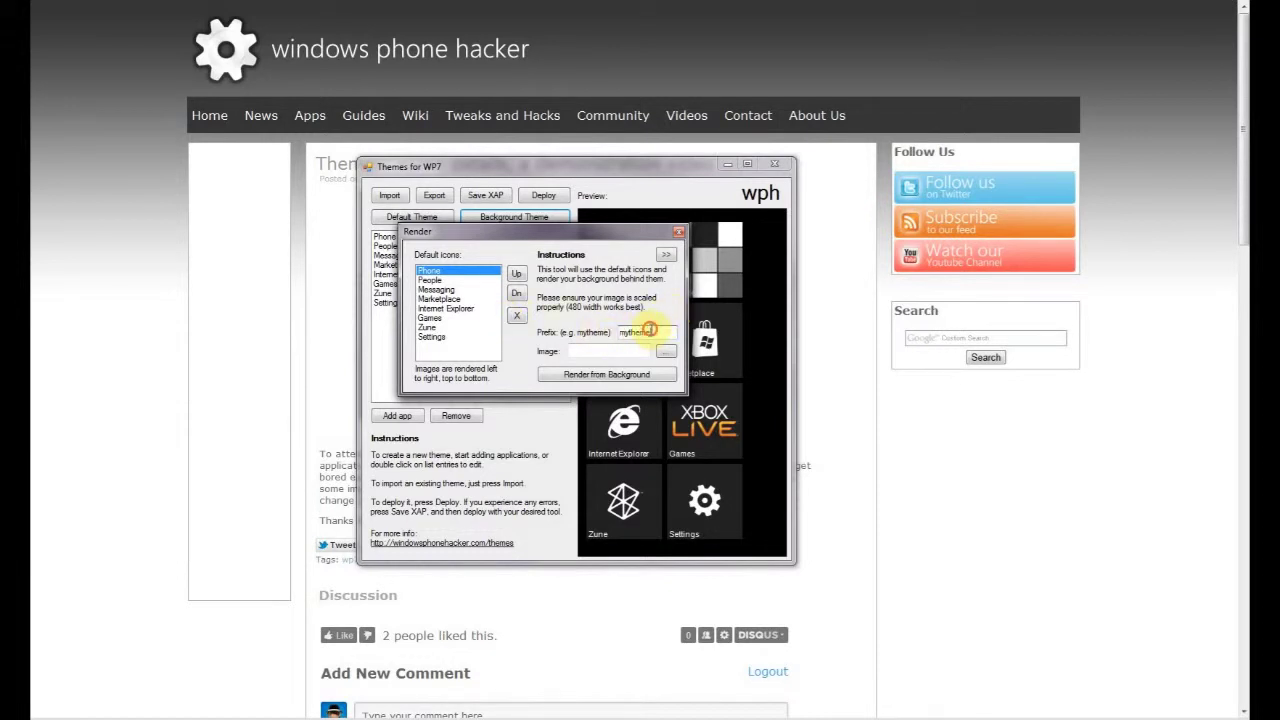
click(625, 351)
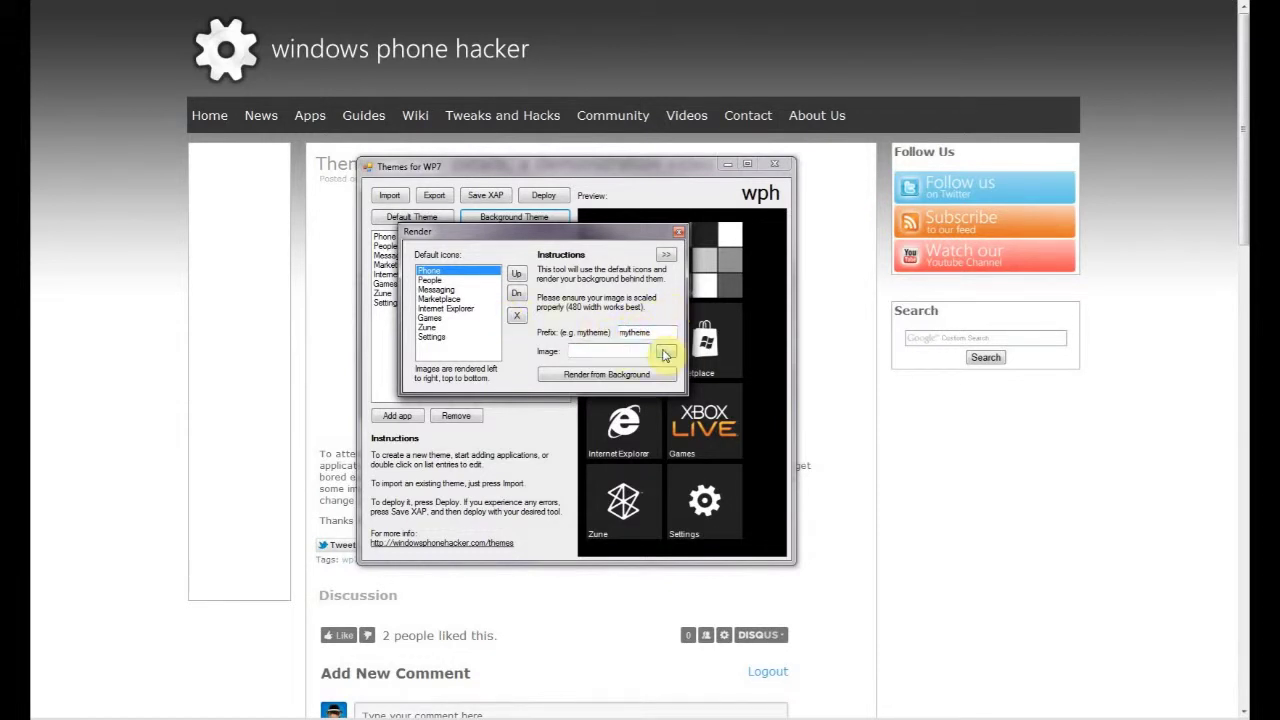
click(665, 354)
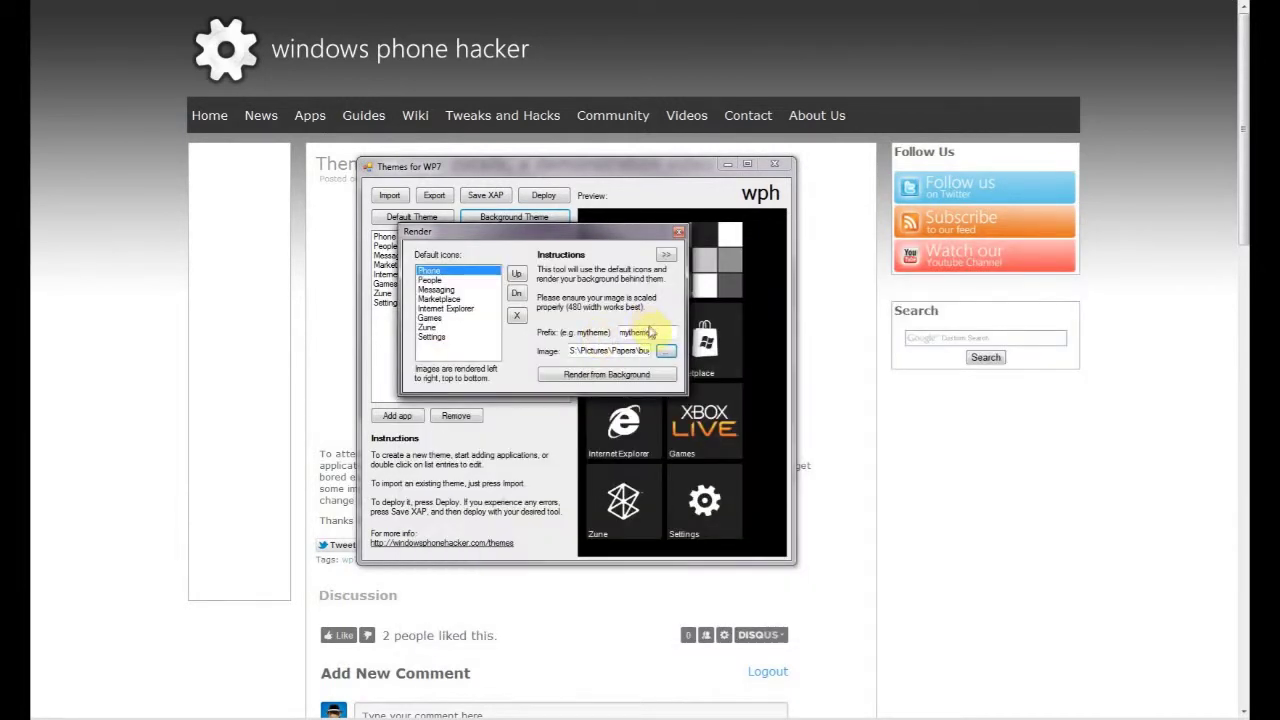
click(581, 382)
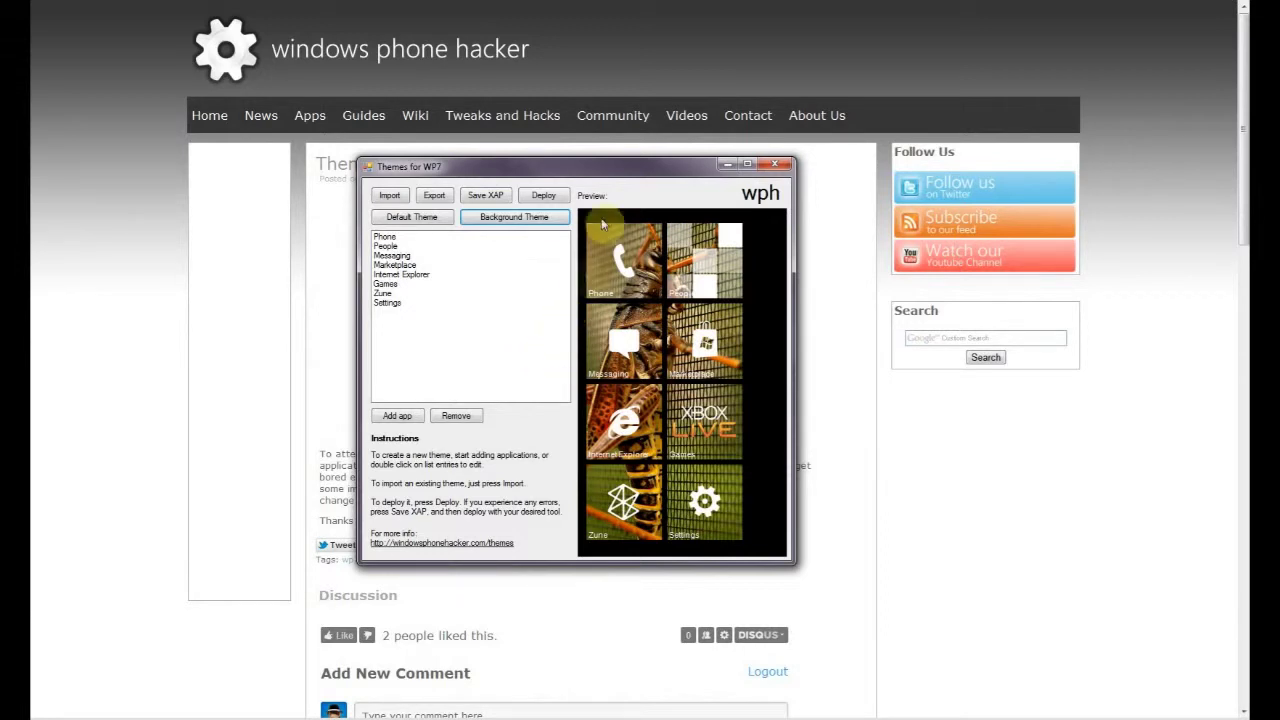
Step: Reopen the background tool and load bug480.jpg from the Papers folder
click(545, 220)
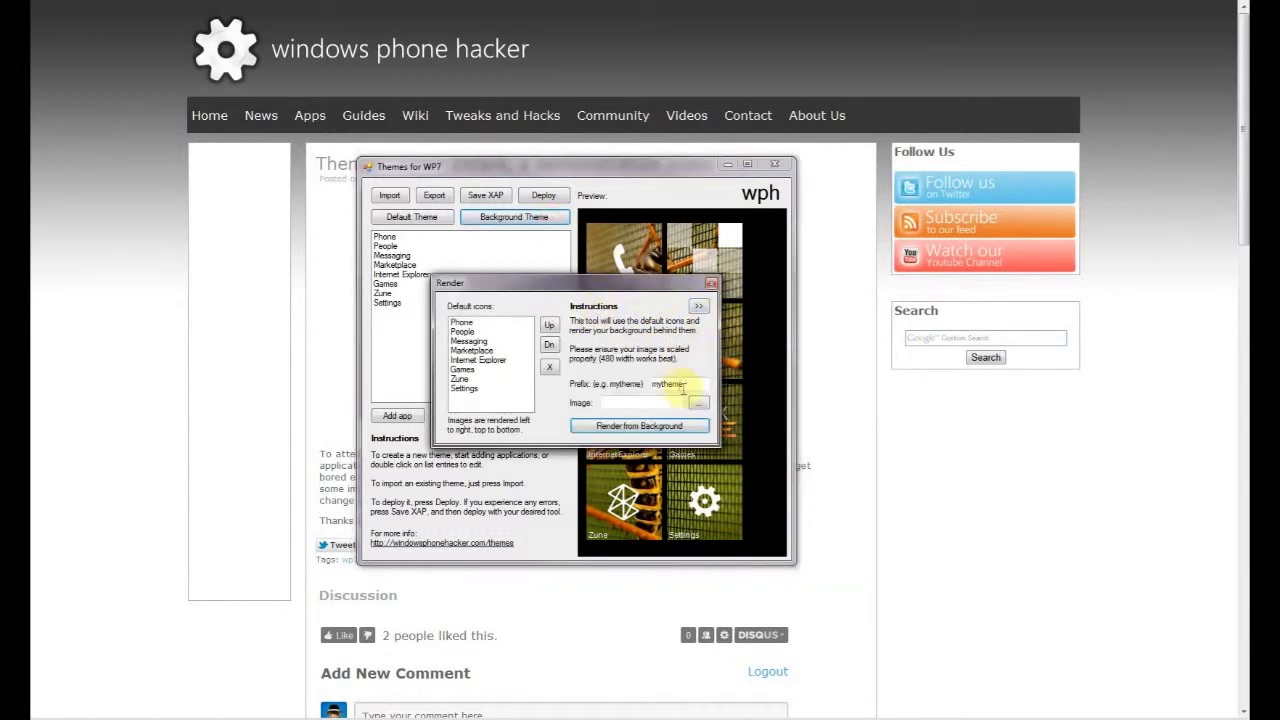
click(697, 403)
click(707, 434)
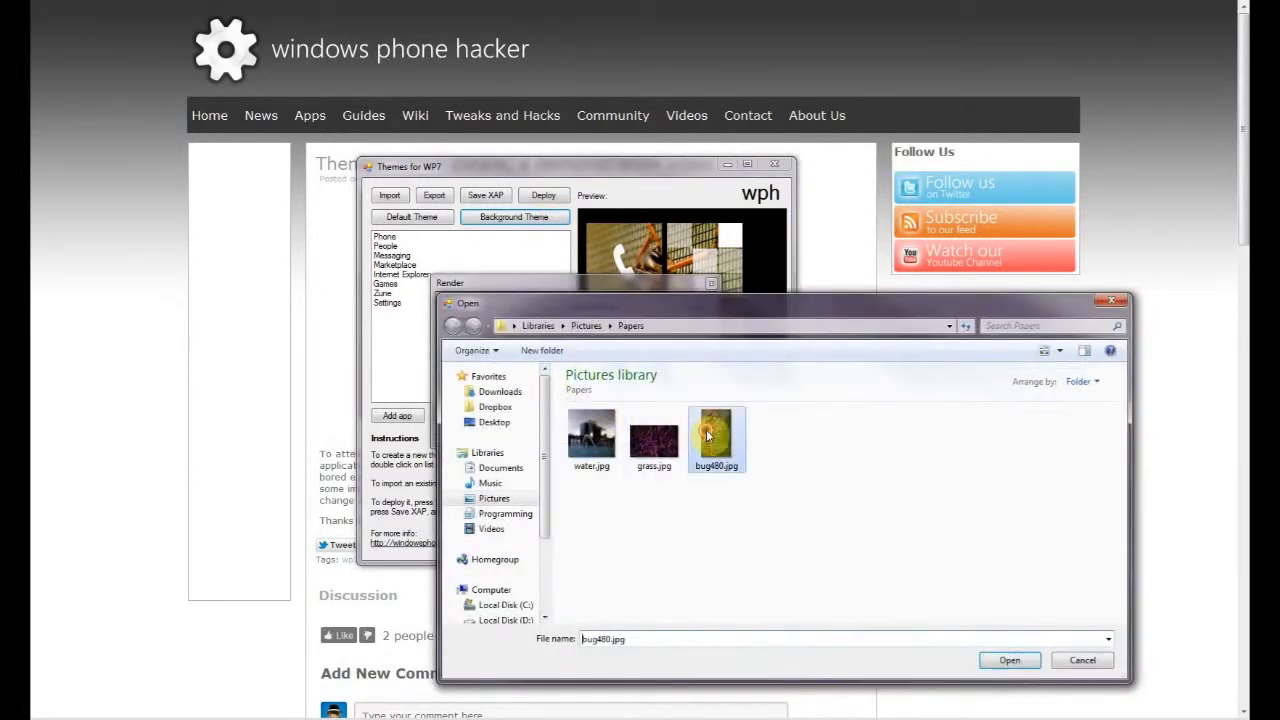
double_click(707, 434)
Step: Tint it #993348 with raised opacity, render, then revert to the default theme
click(698, 306)
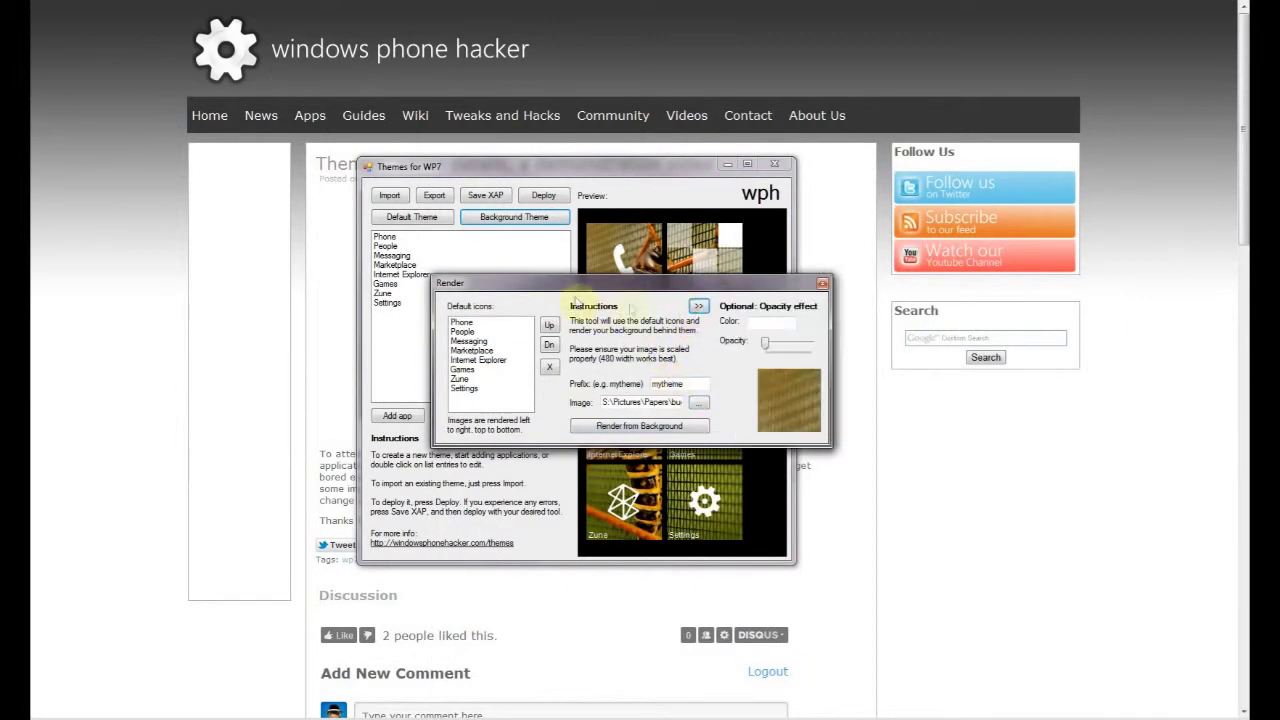
click(752, 322)
text(#)
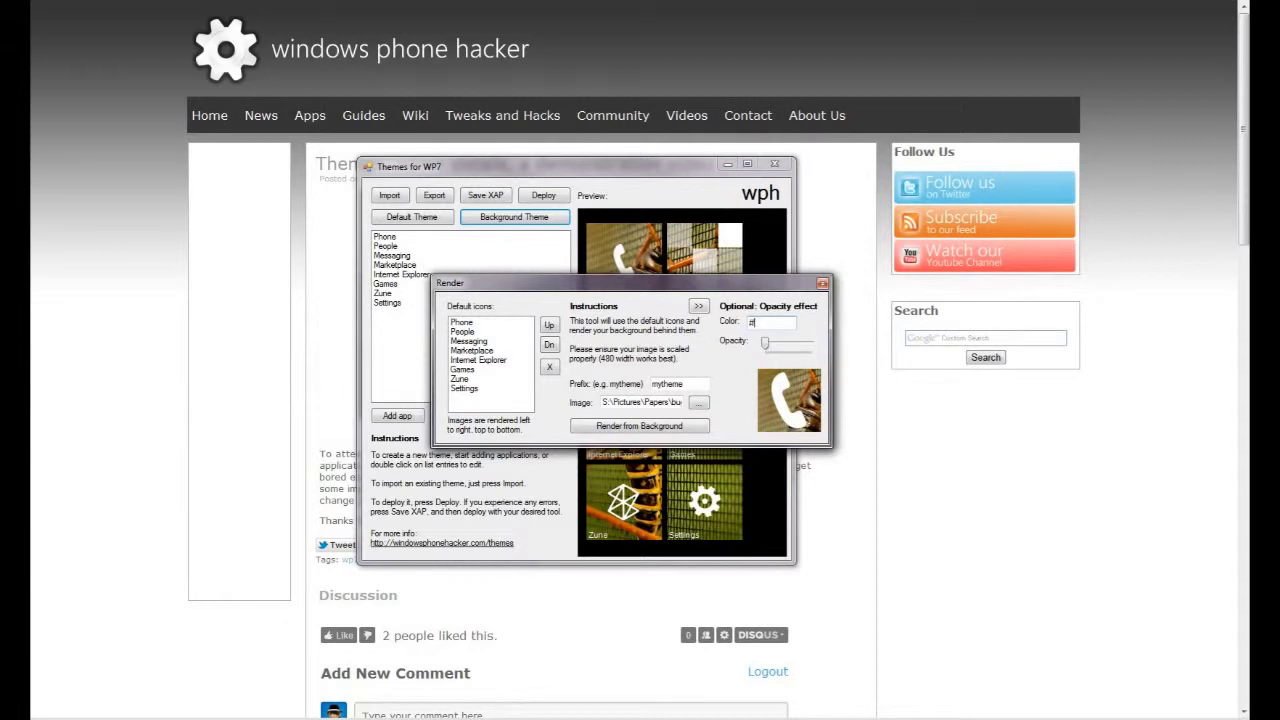
text(993348)
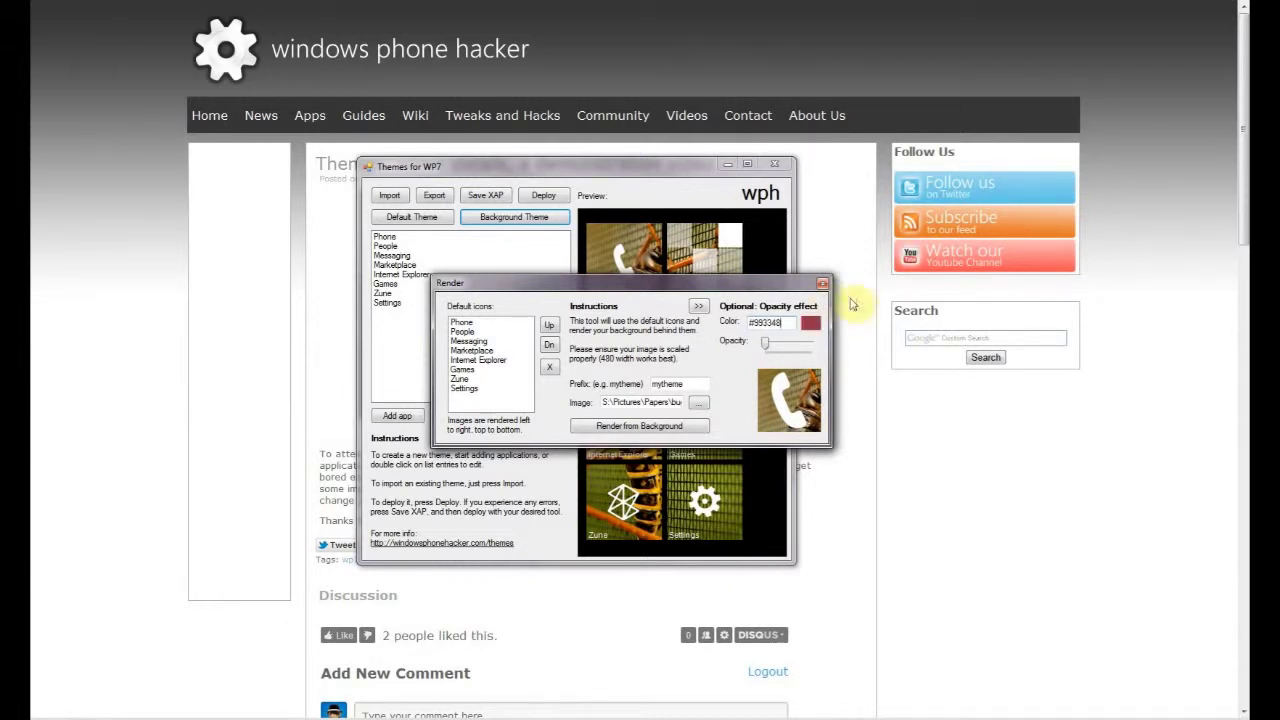
click(766, 343)
drag(766, 346, 805, 418)
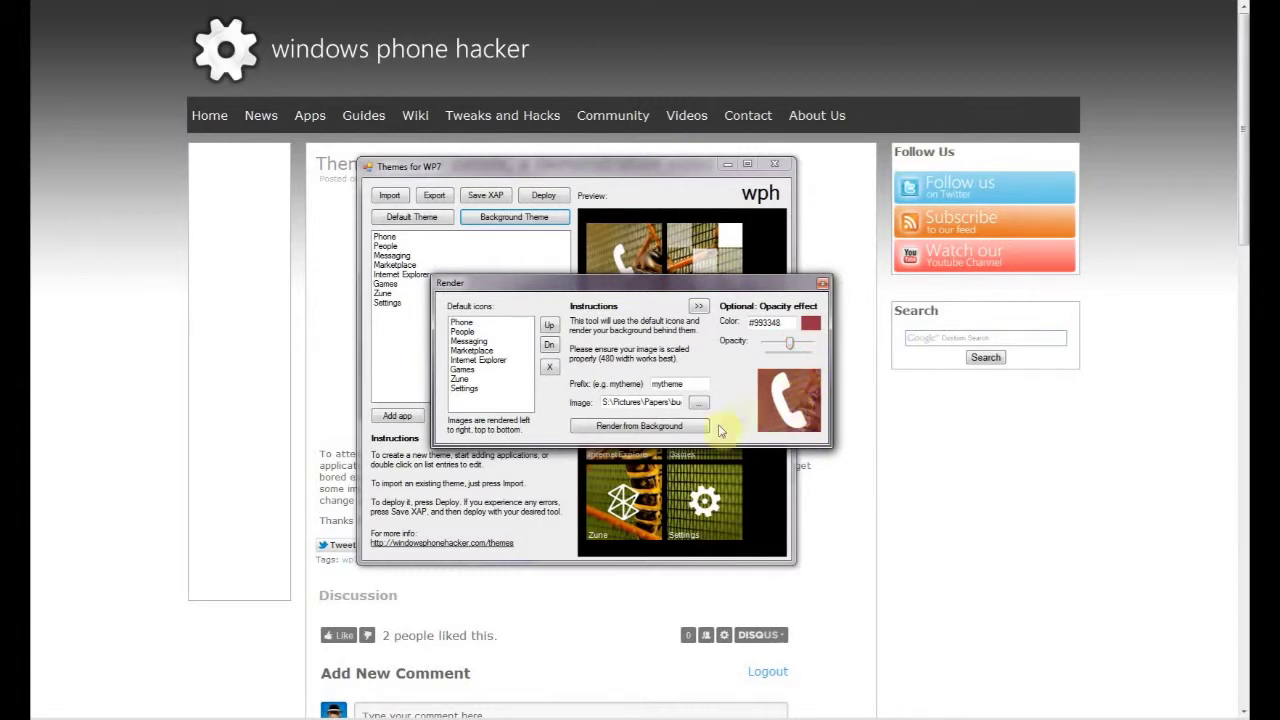
click(684, 426)
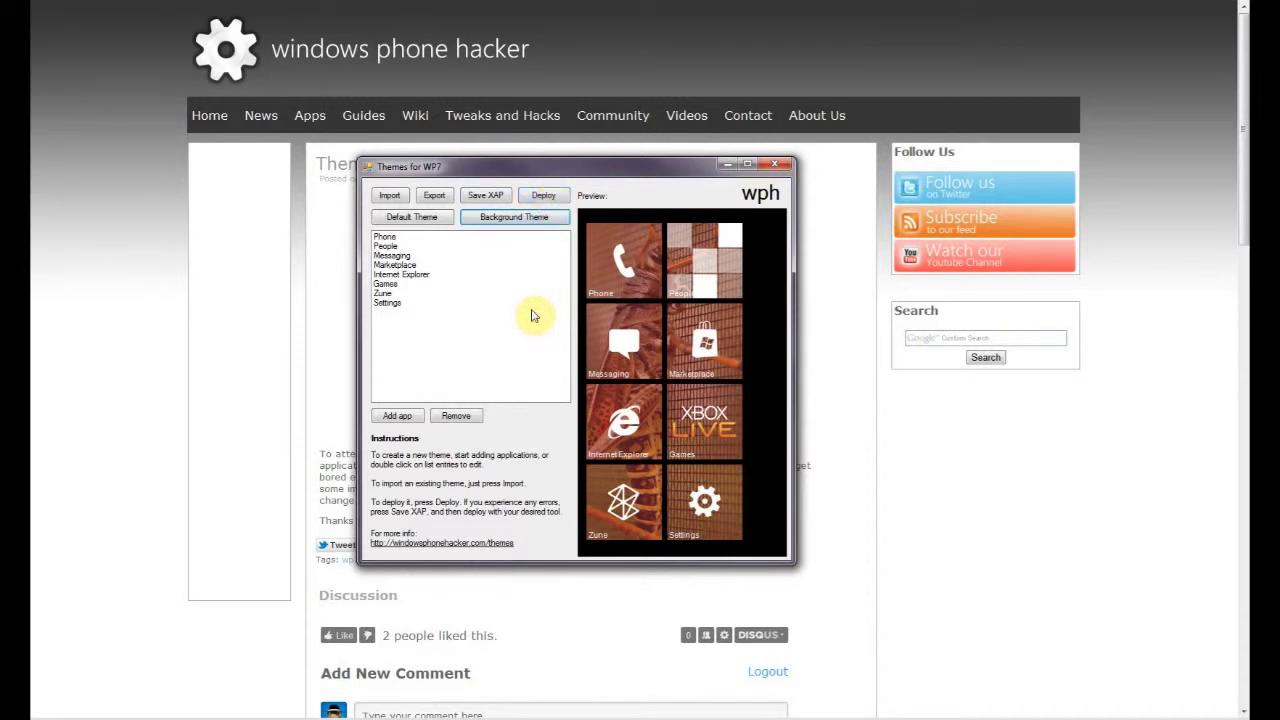
click(411, 220)
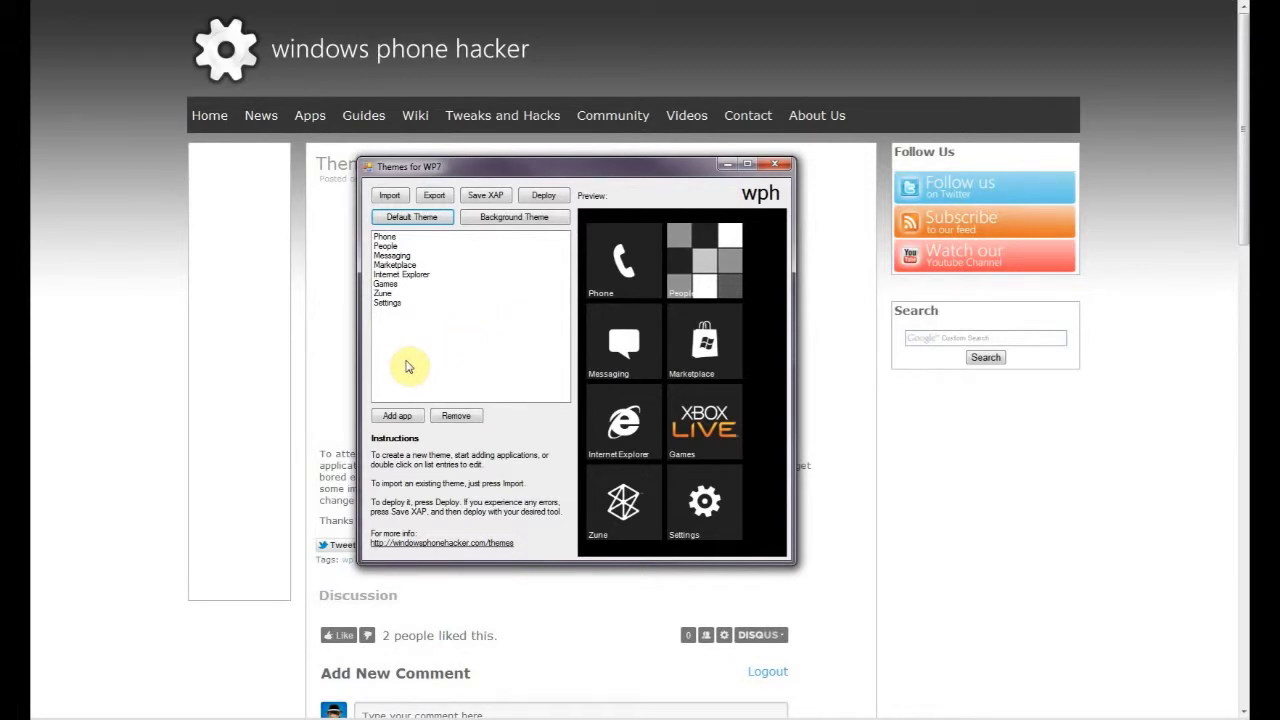
Step: Set the Phone entry's image to vio_phone.png and save it
click(398, 238)
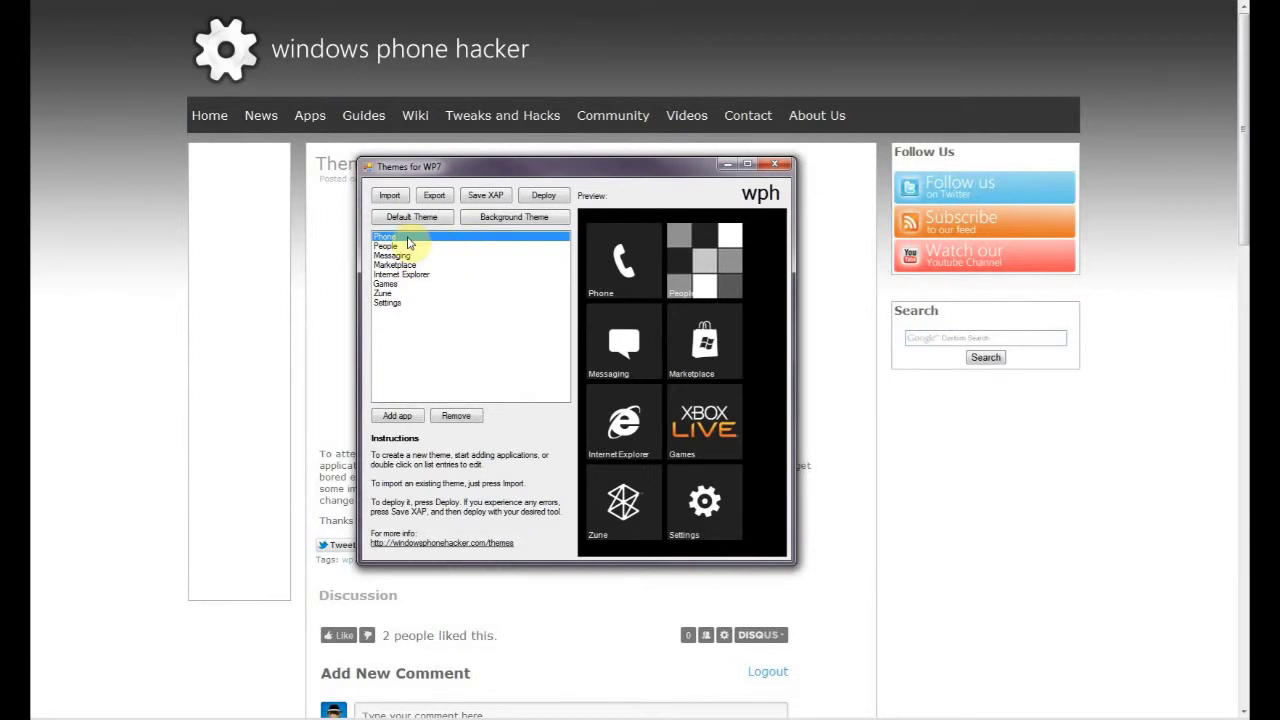
double_click(400, 237)
mouse_move(505, 232)
mouse_down()
mouse_move(541, 243)
mouse_move(517, 245)
mouse_up()
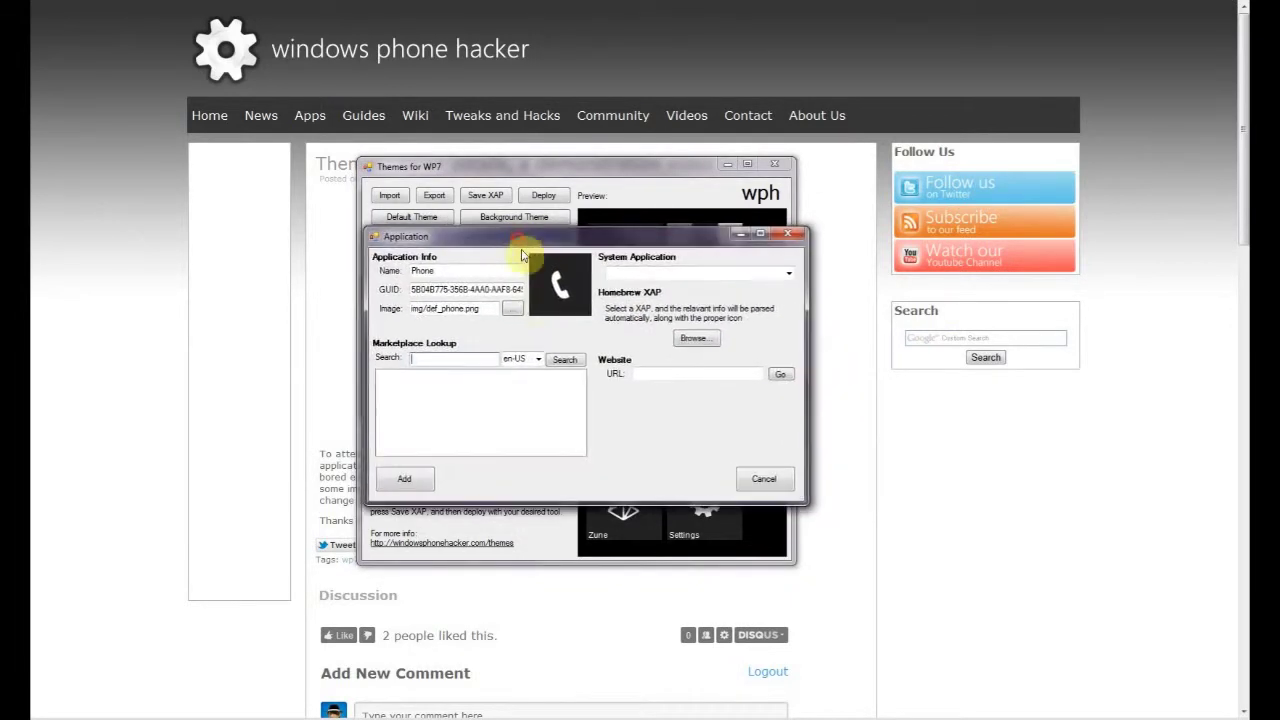
click(511, 313)
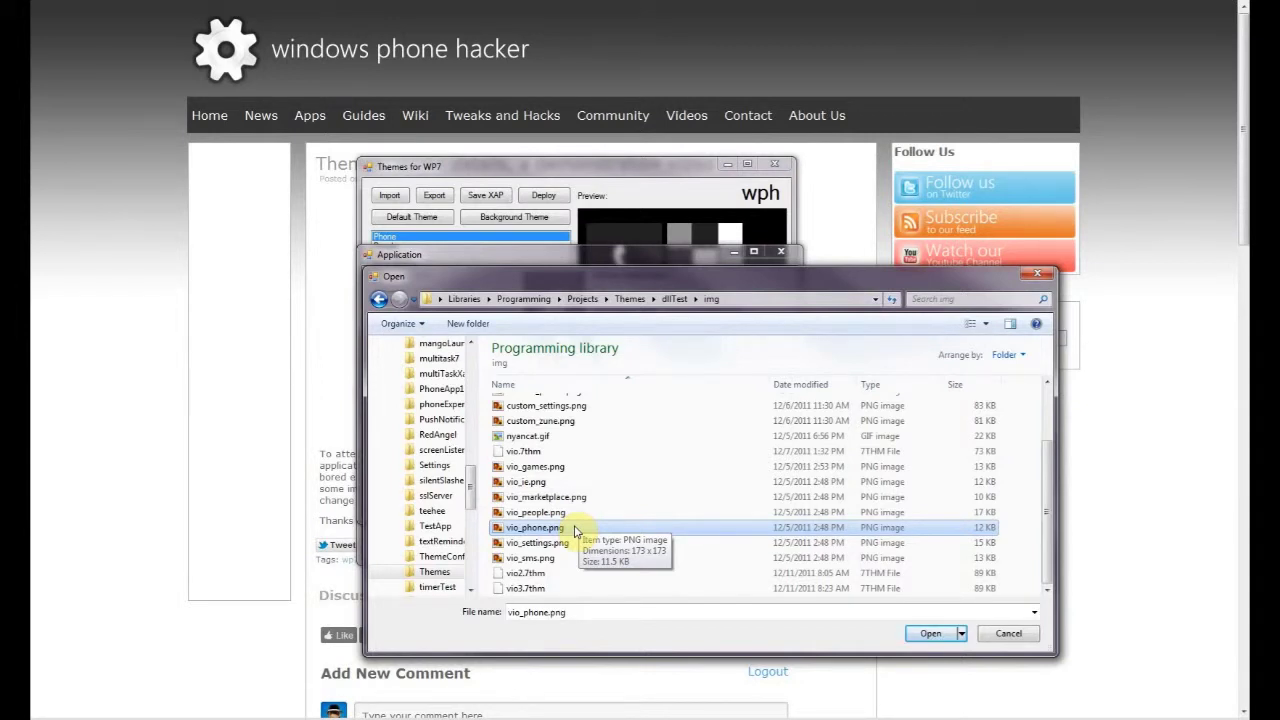
double_click(575, 528)
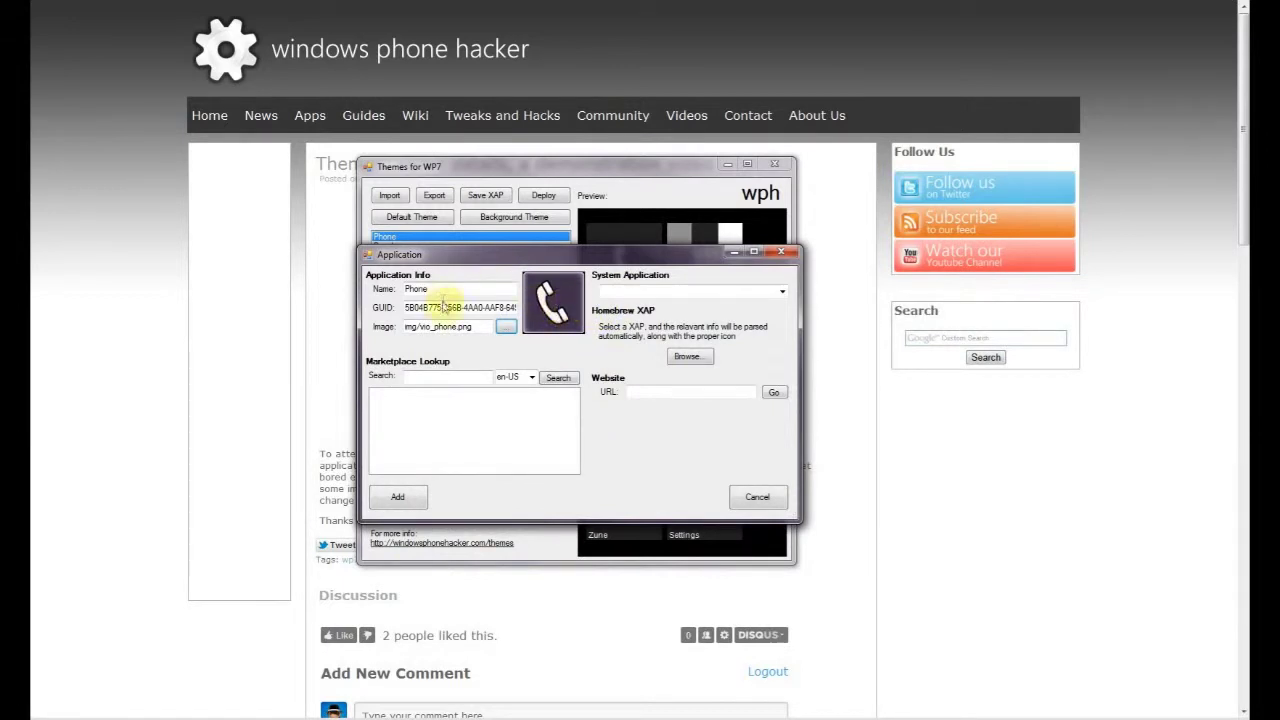
click(396, 498)
click(622, 258)
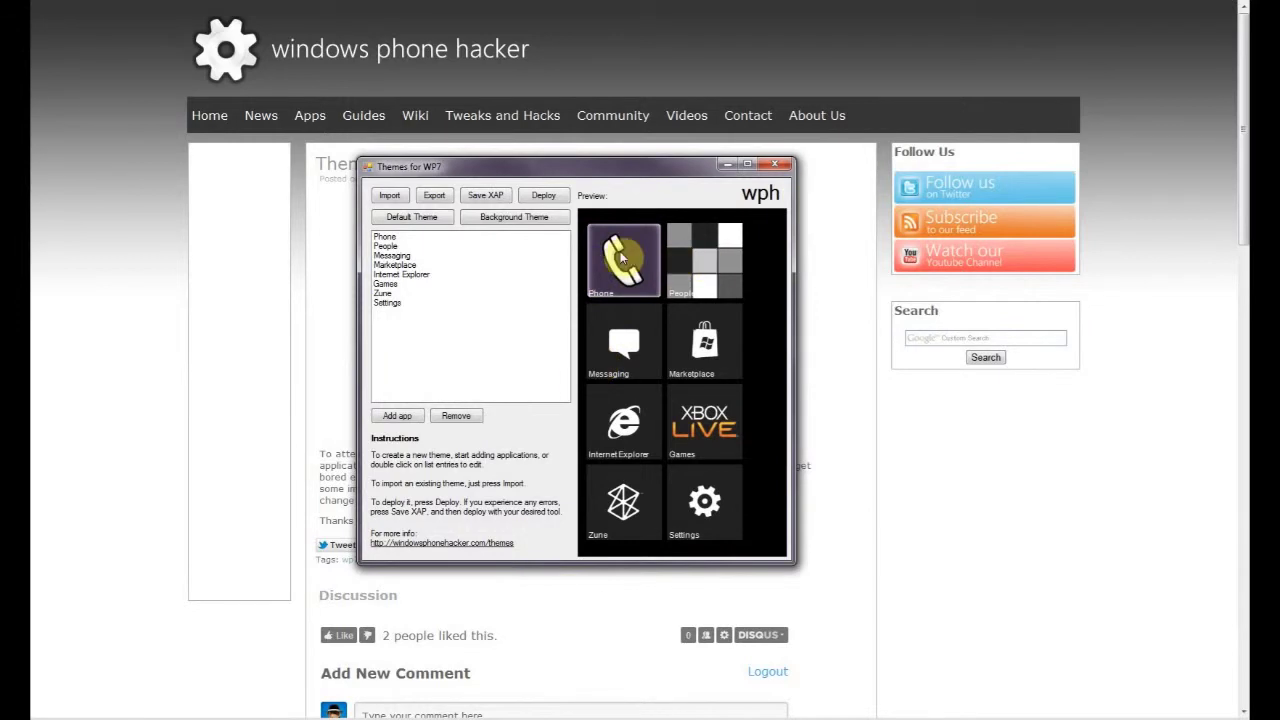
Step: Add a new app by searching Marketplace for Twitter and selecting the result
click(395, 417)
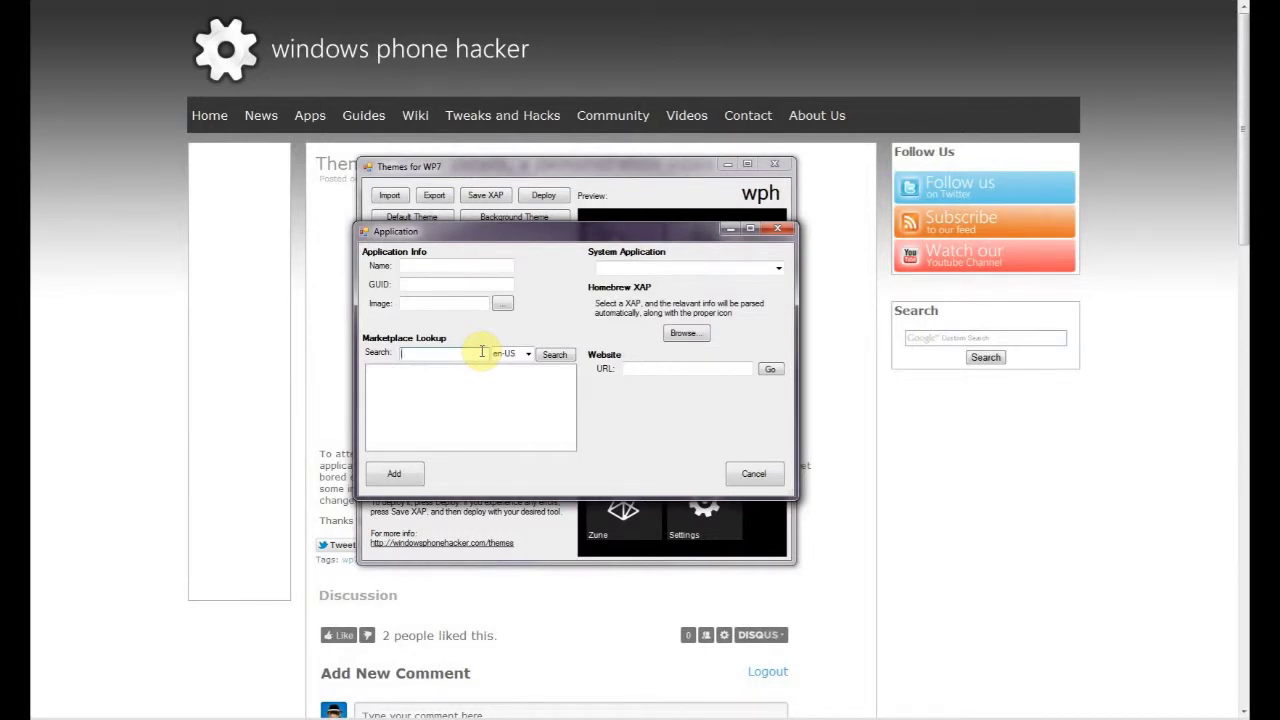
text(Twitte)
text(r)
click(560, 355)
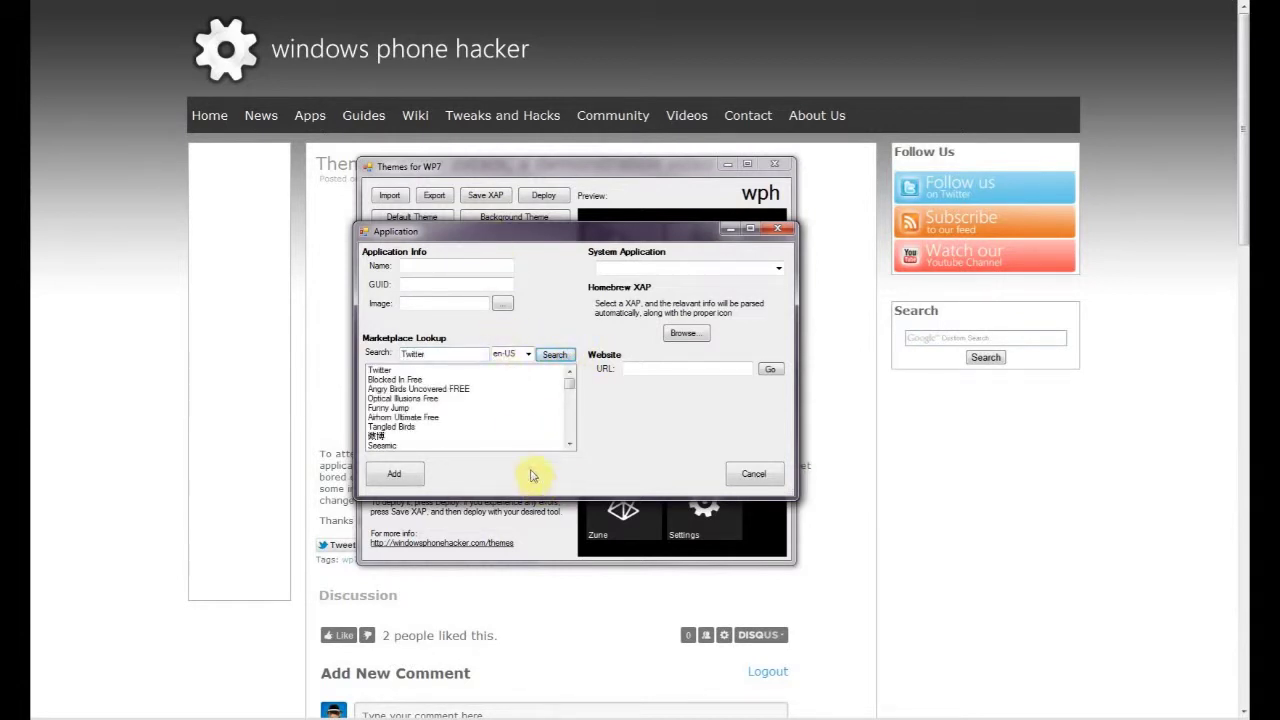
click(425, 372)
Step: Give Twitter the twit.png icon and add it to the theme's apps
click(456, 302)
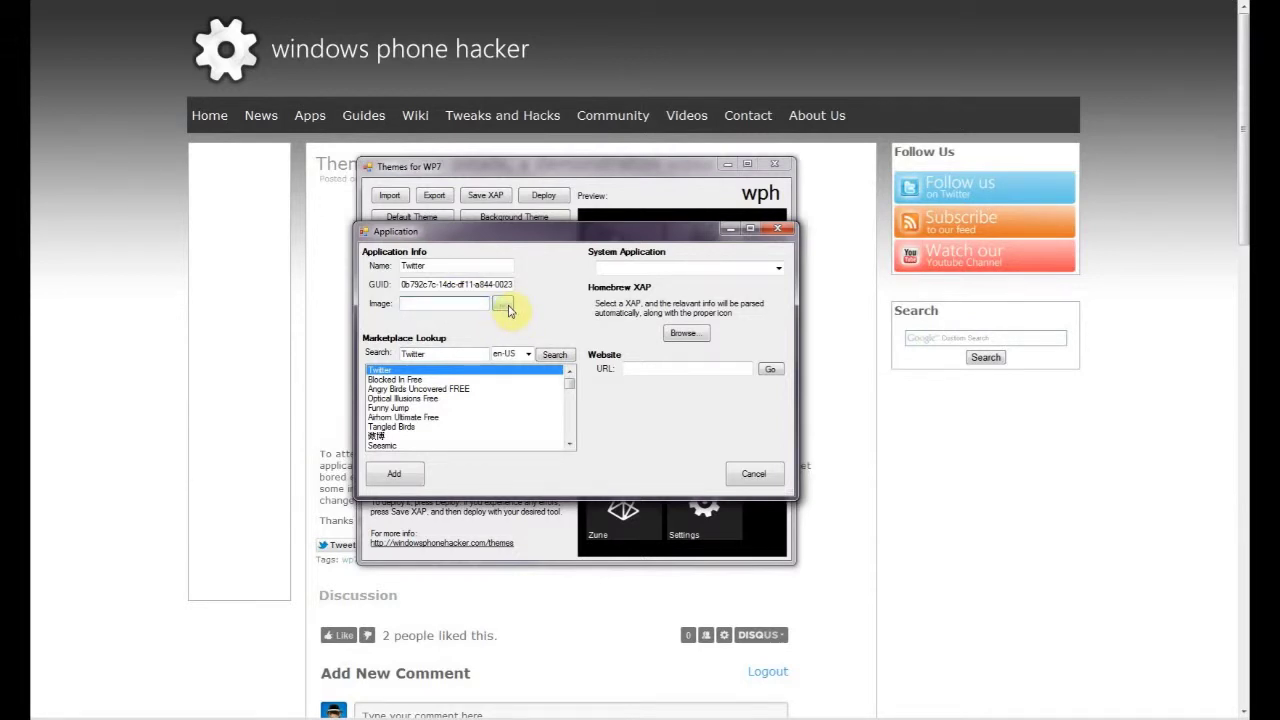
click(504, 307)
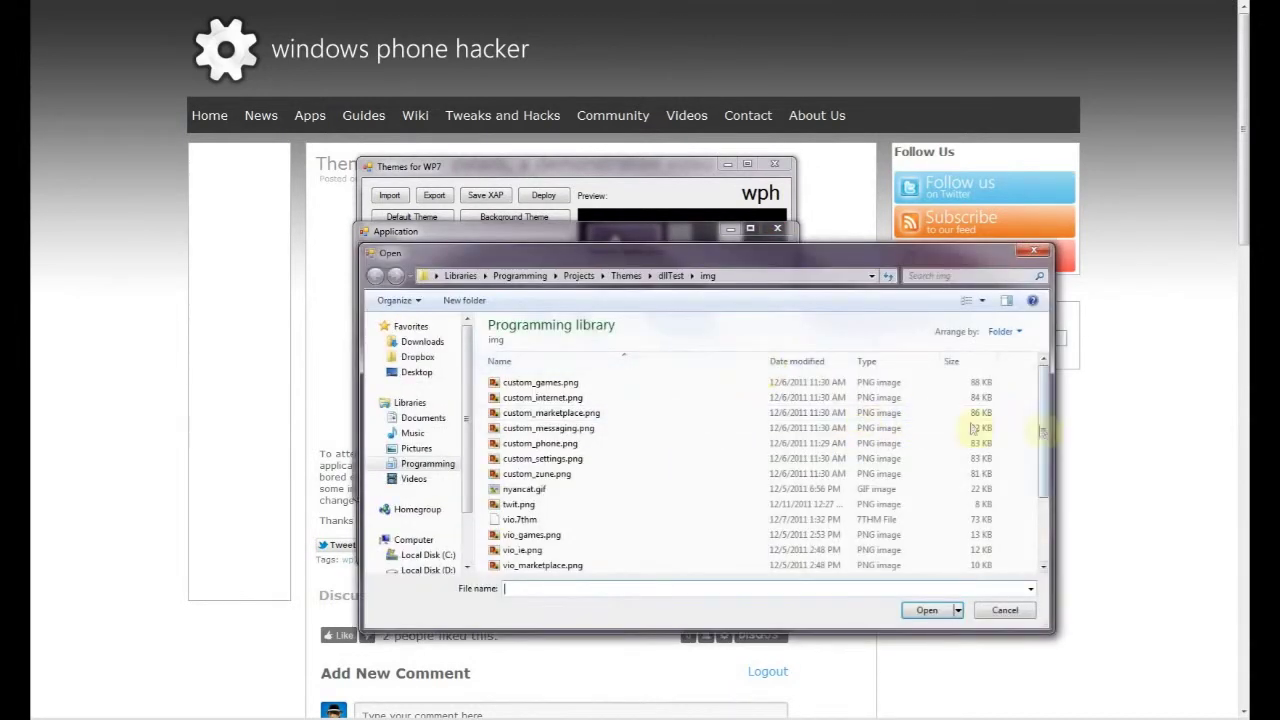
click(520, 504)
click(928, 609)
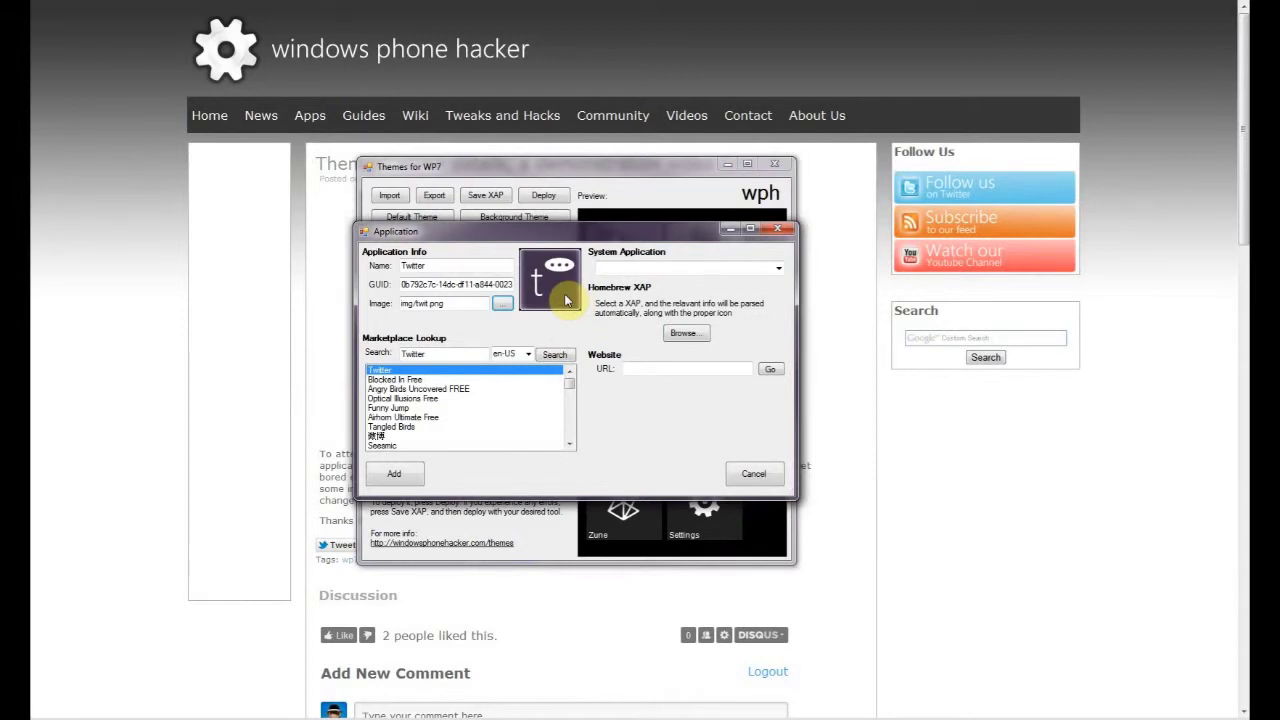
click(411, 476)
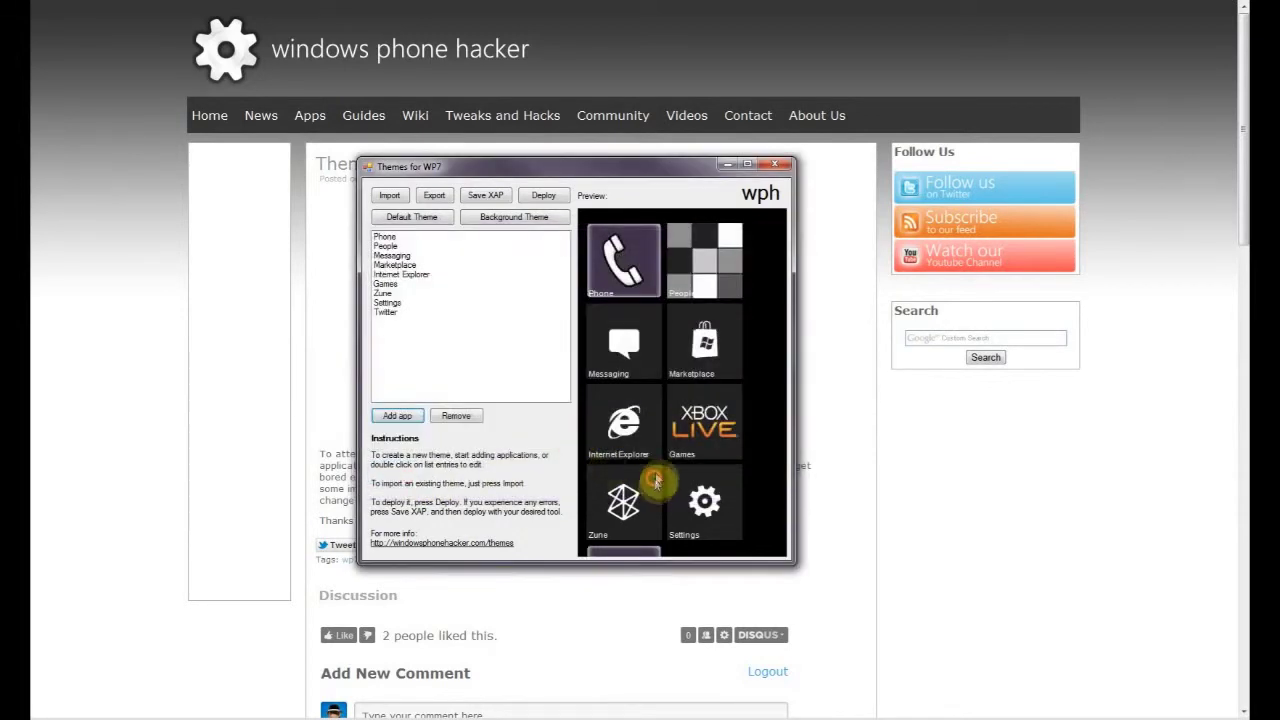
scroll(655, 481, down, 2)
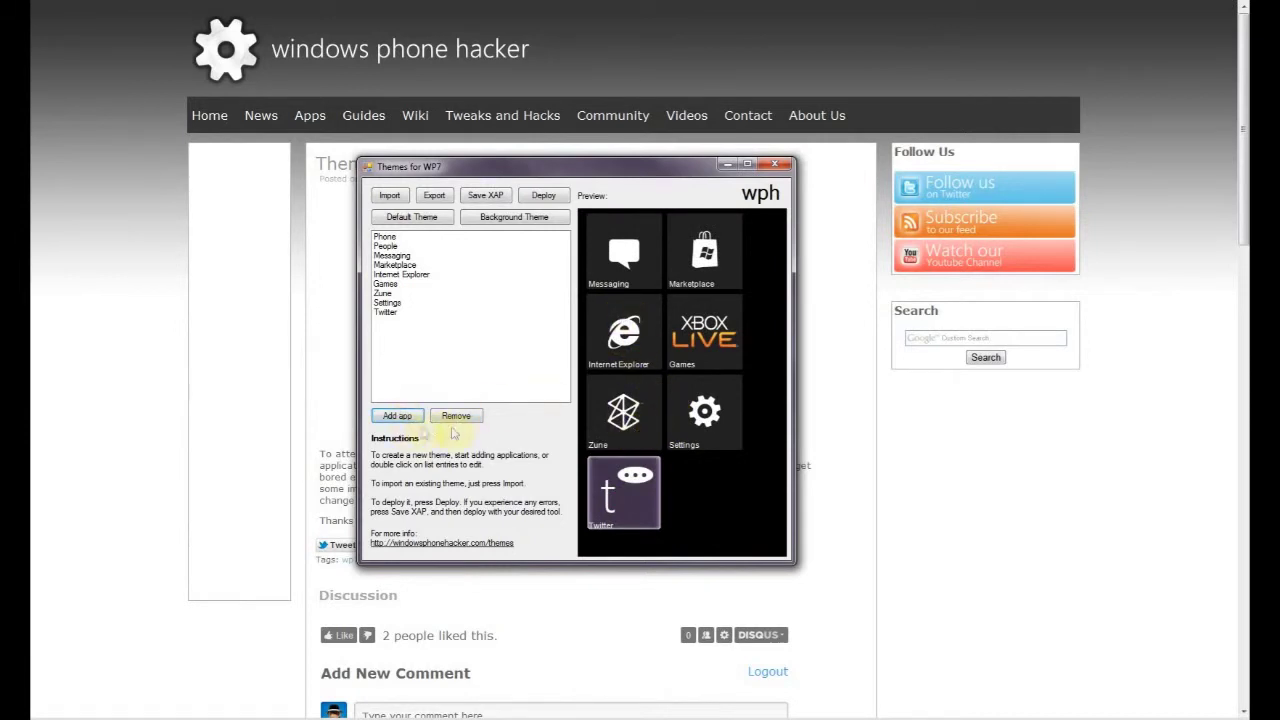
click(416, 416)
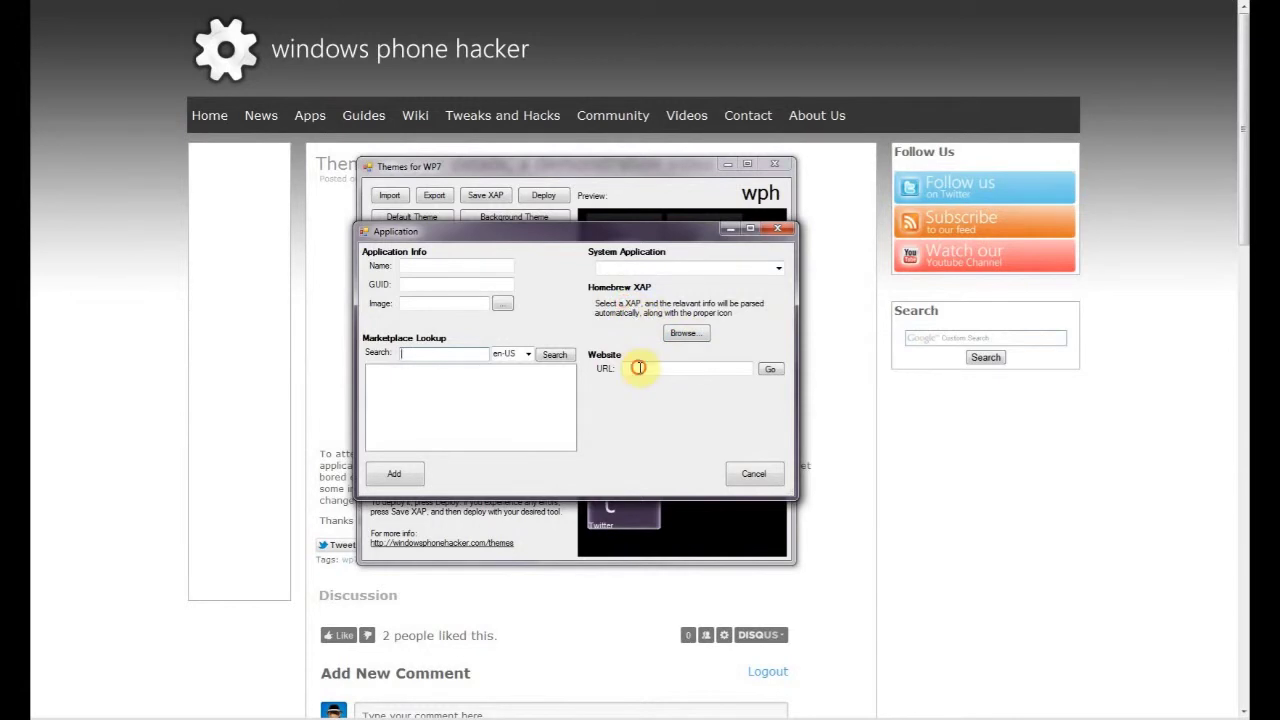
click(777, 268)
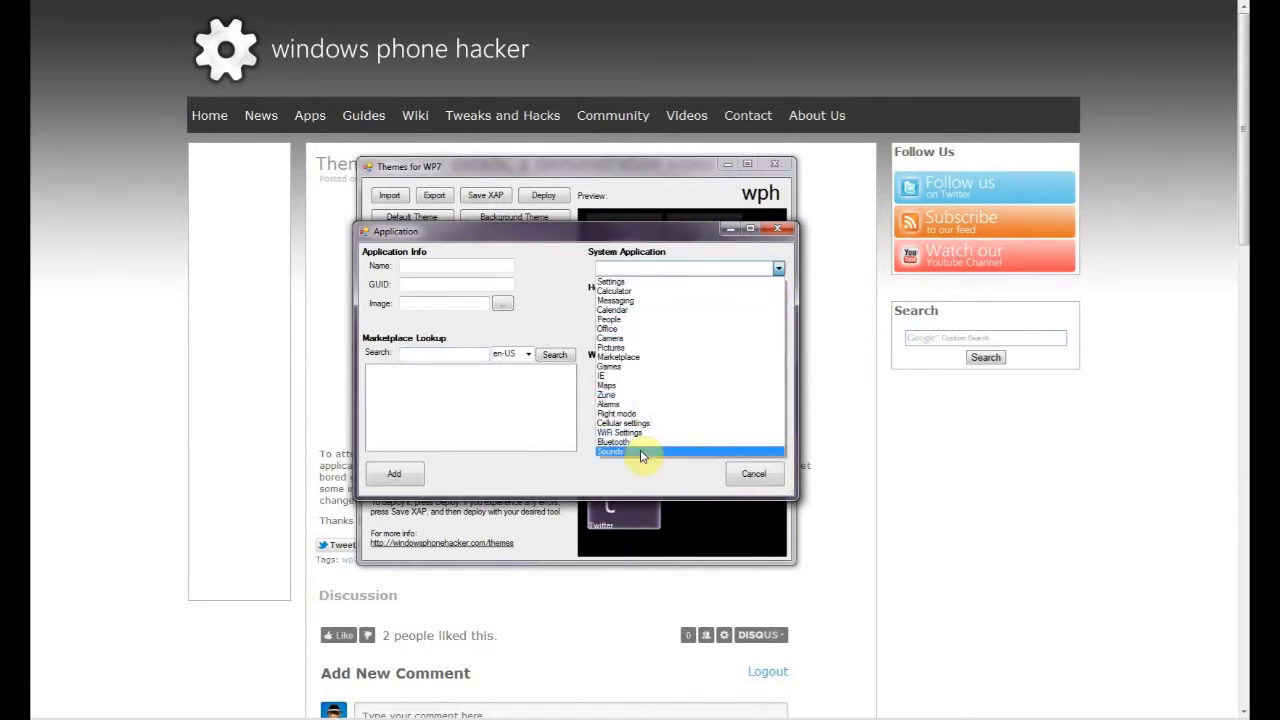
click(626, 423)
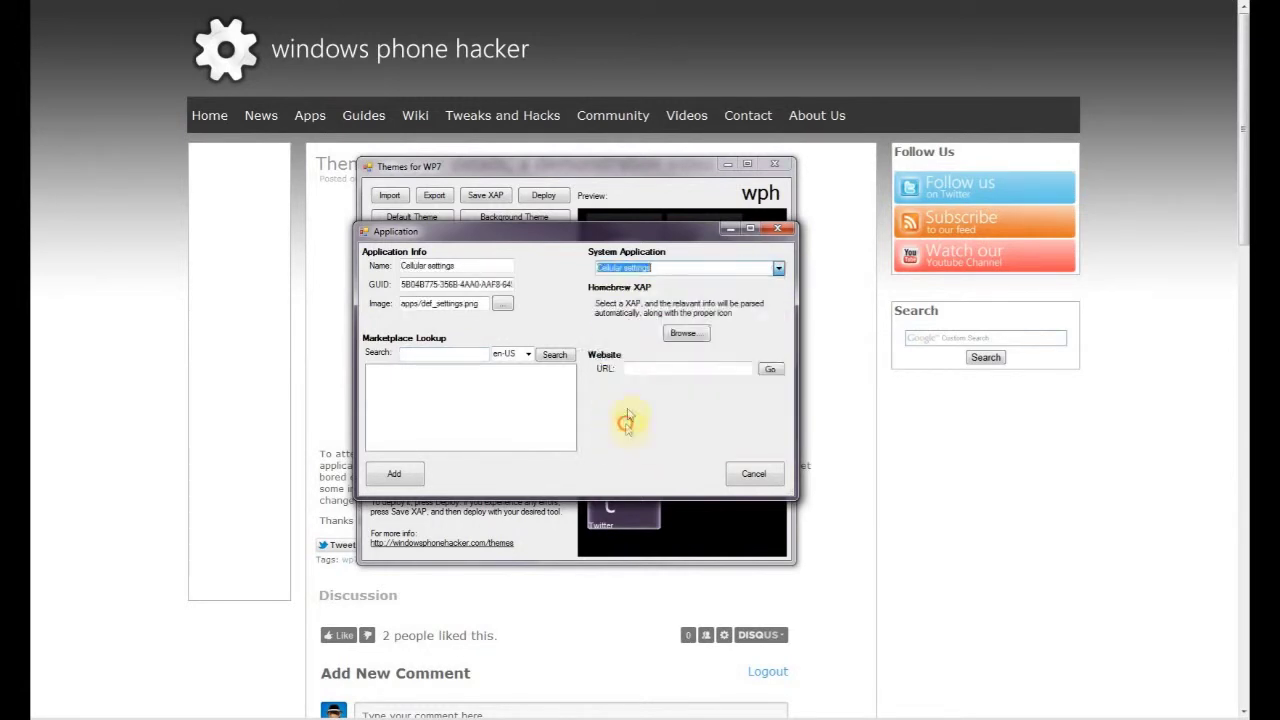
key(Escape)
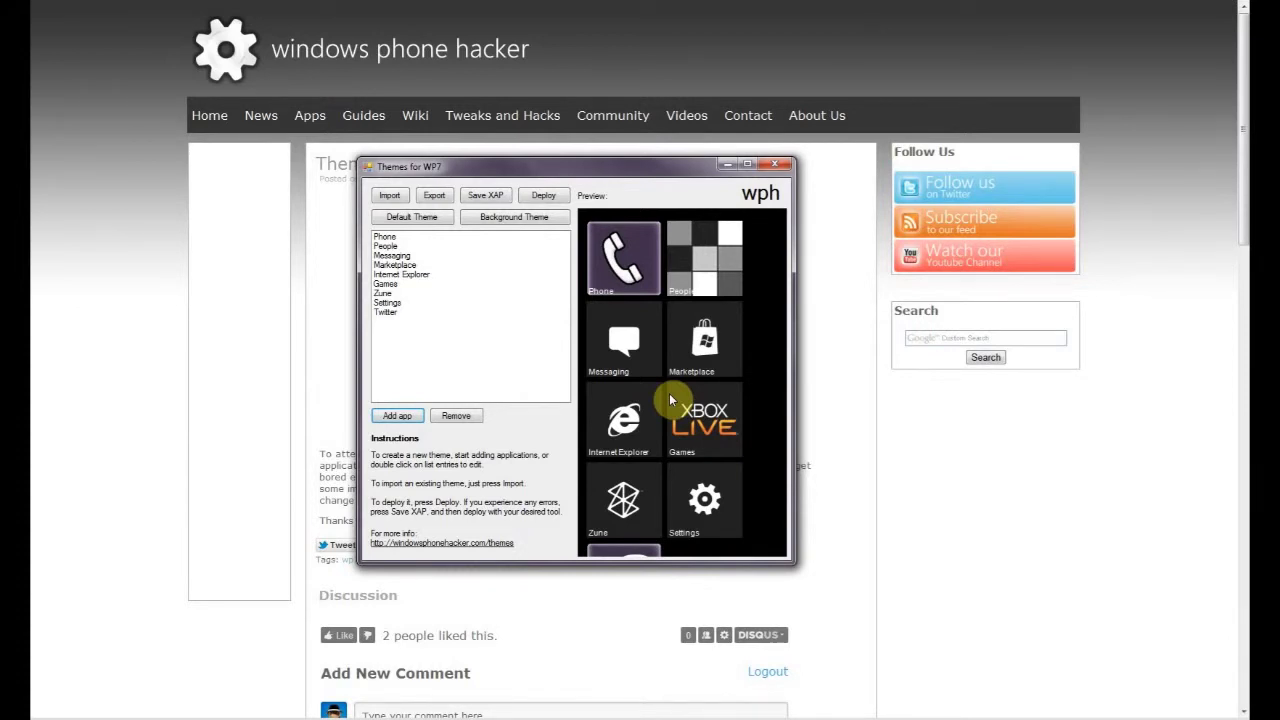
Step: Import vio.7thm, then metal.7thm from ThemeConfig, and finally the bokeh theme file
click(392, 200)
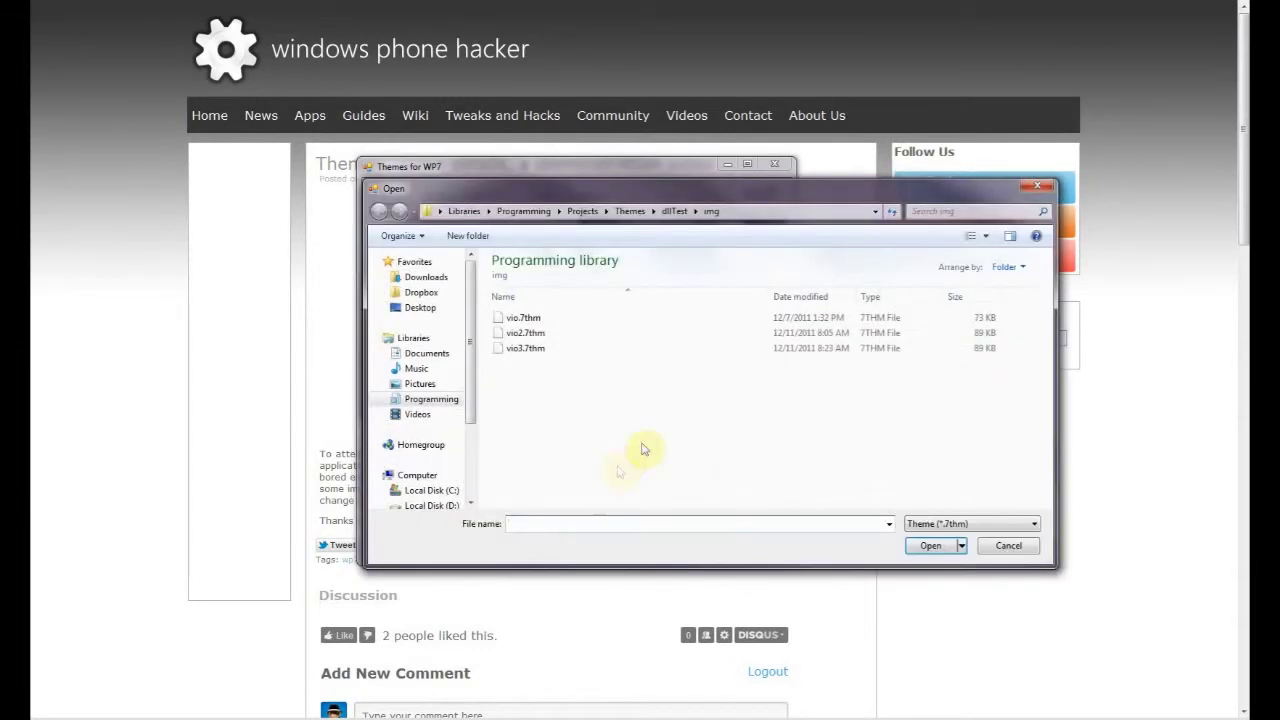
double_click(566, 318)
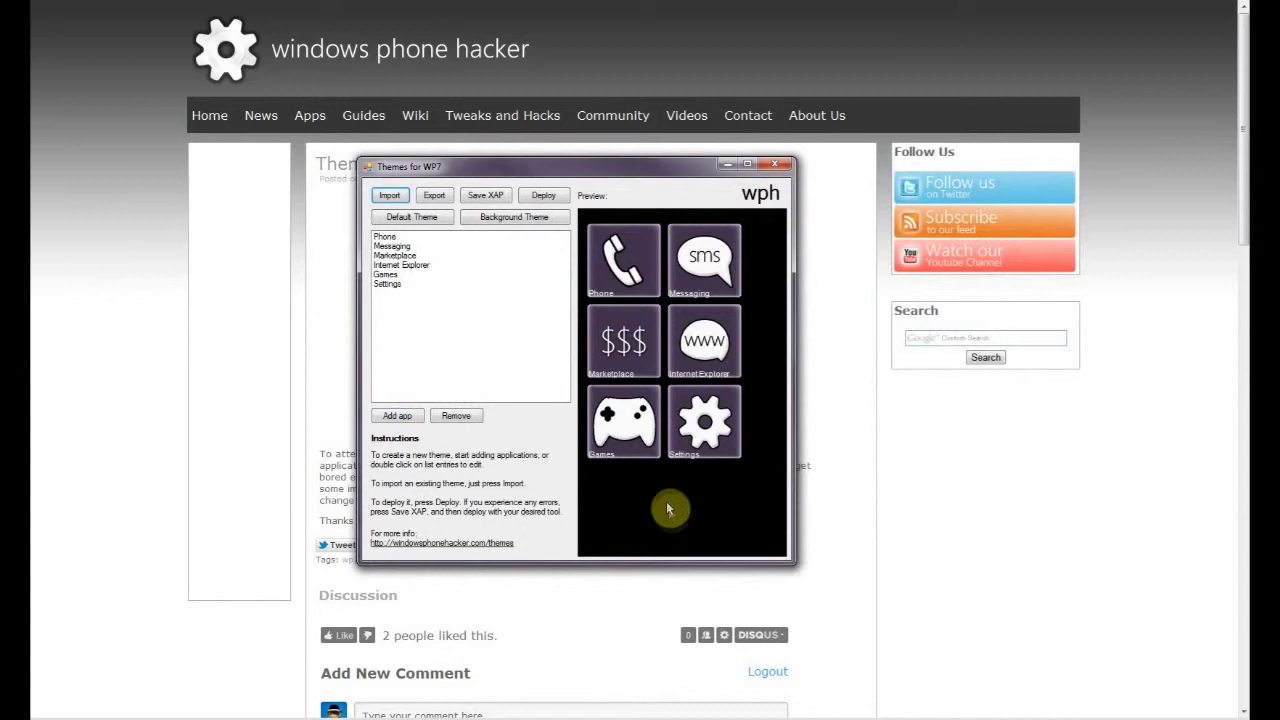
click(389, 196)
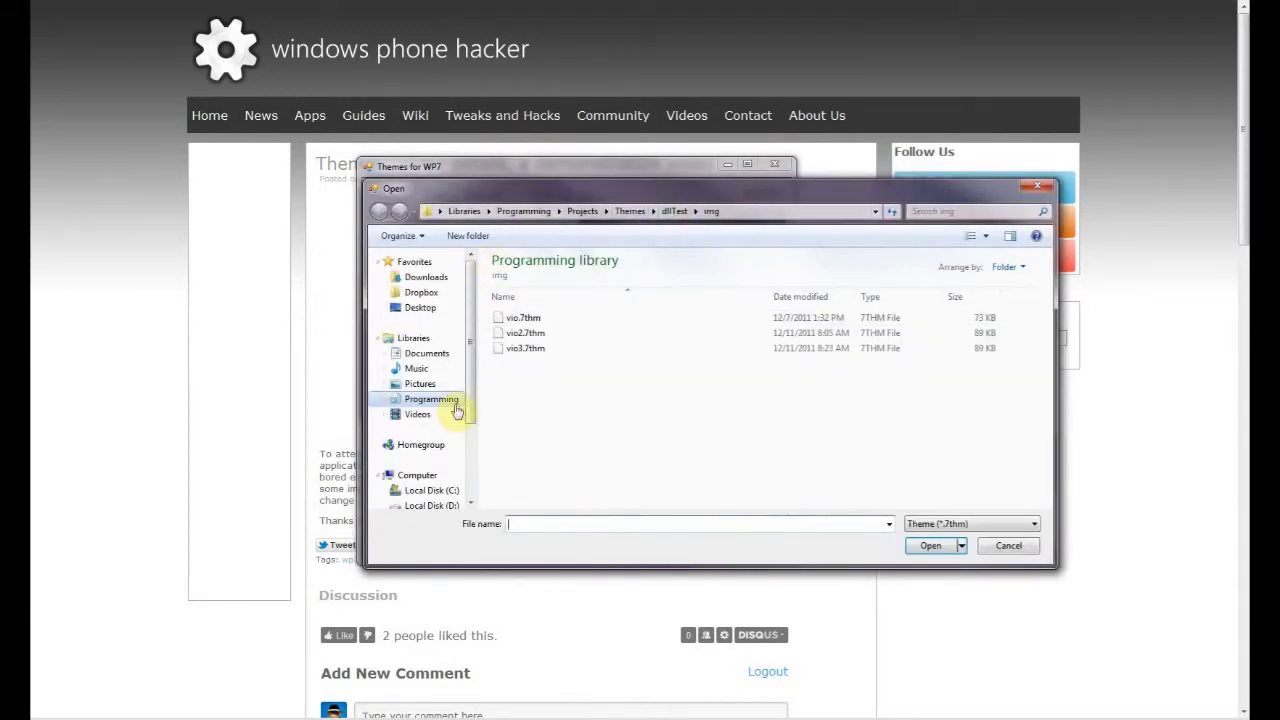
click(585, 211)
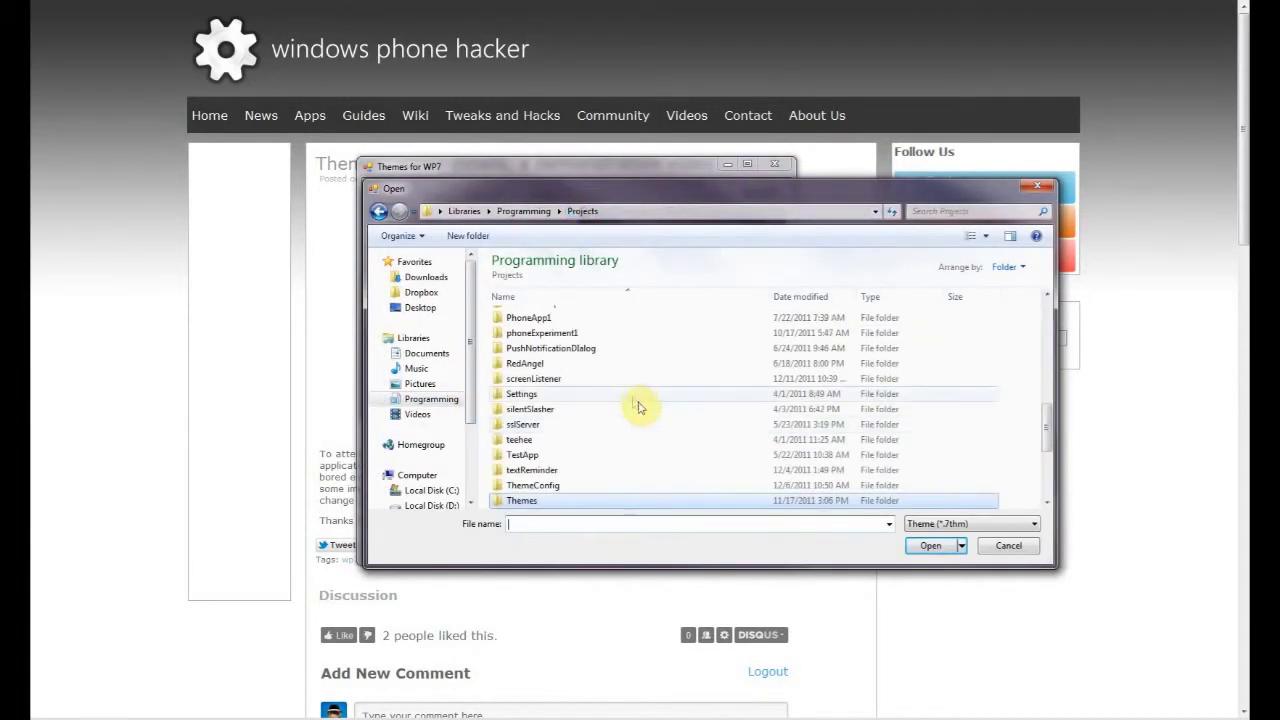
click(570, 486)
double_click(570, 486)
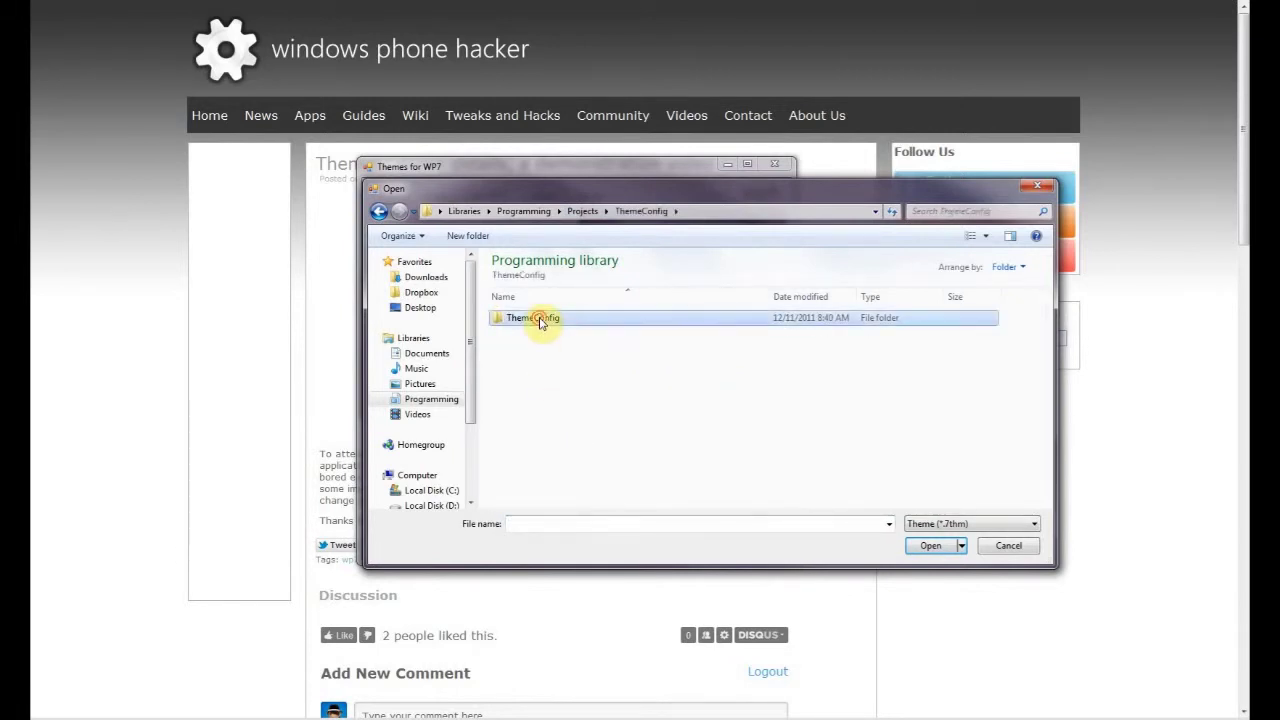
double_click(543, 317)
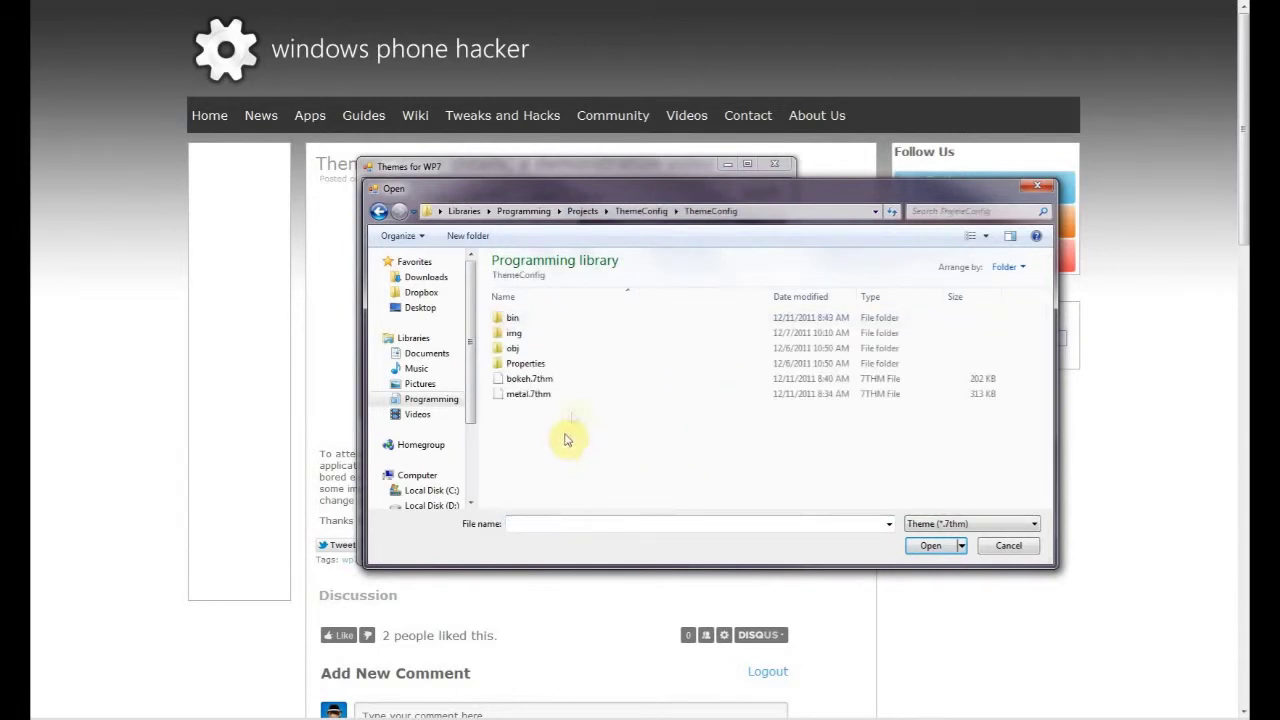
double_click(530, 394)
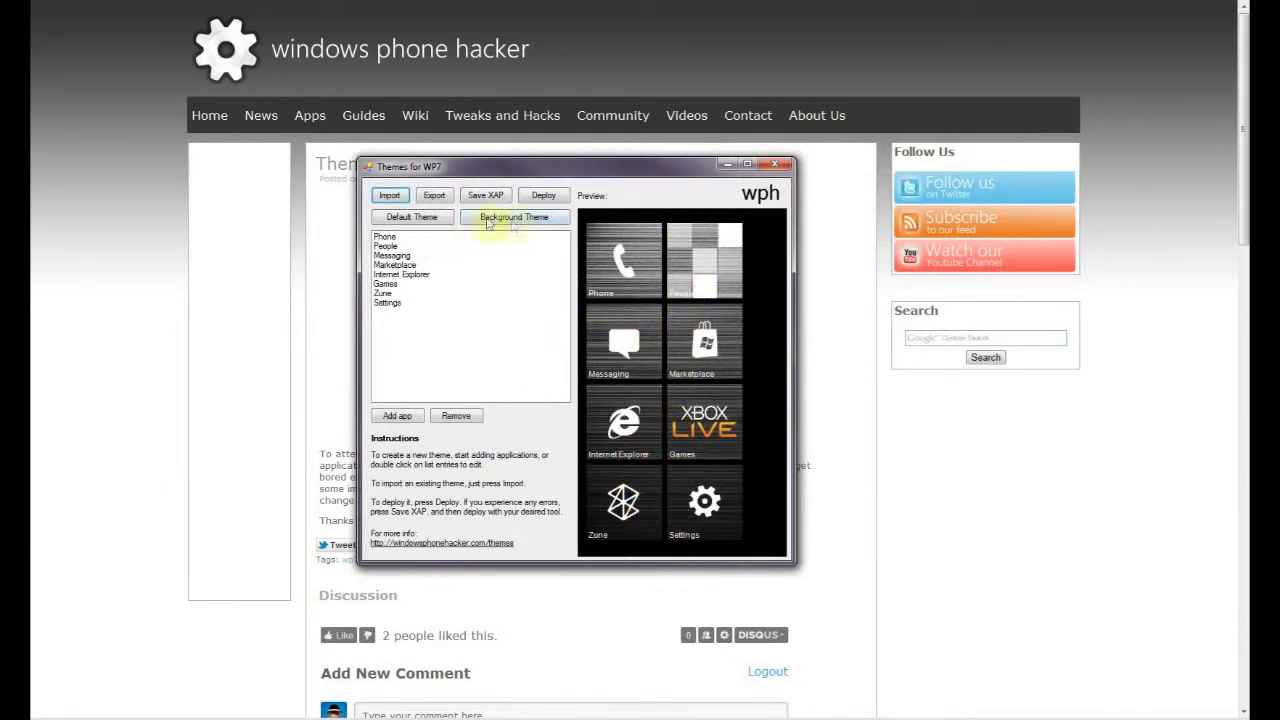
click(390, 196)
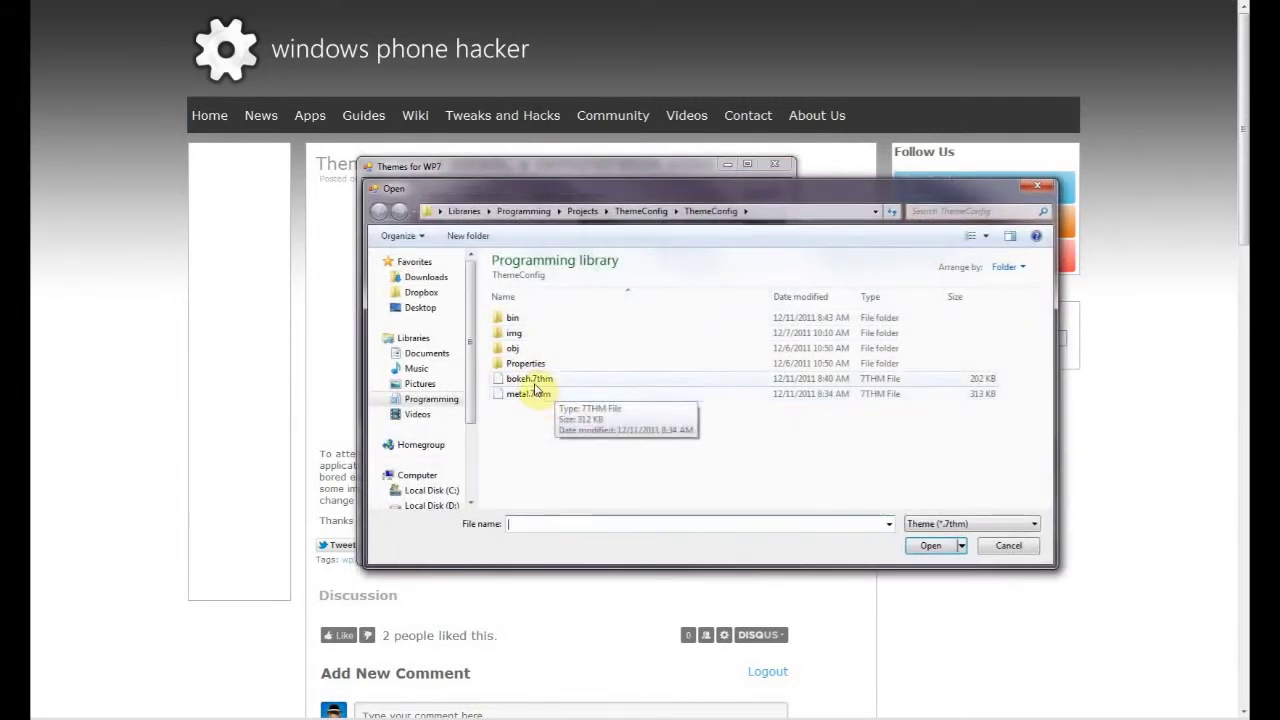
double_click(533, 380)
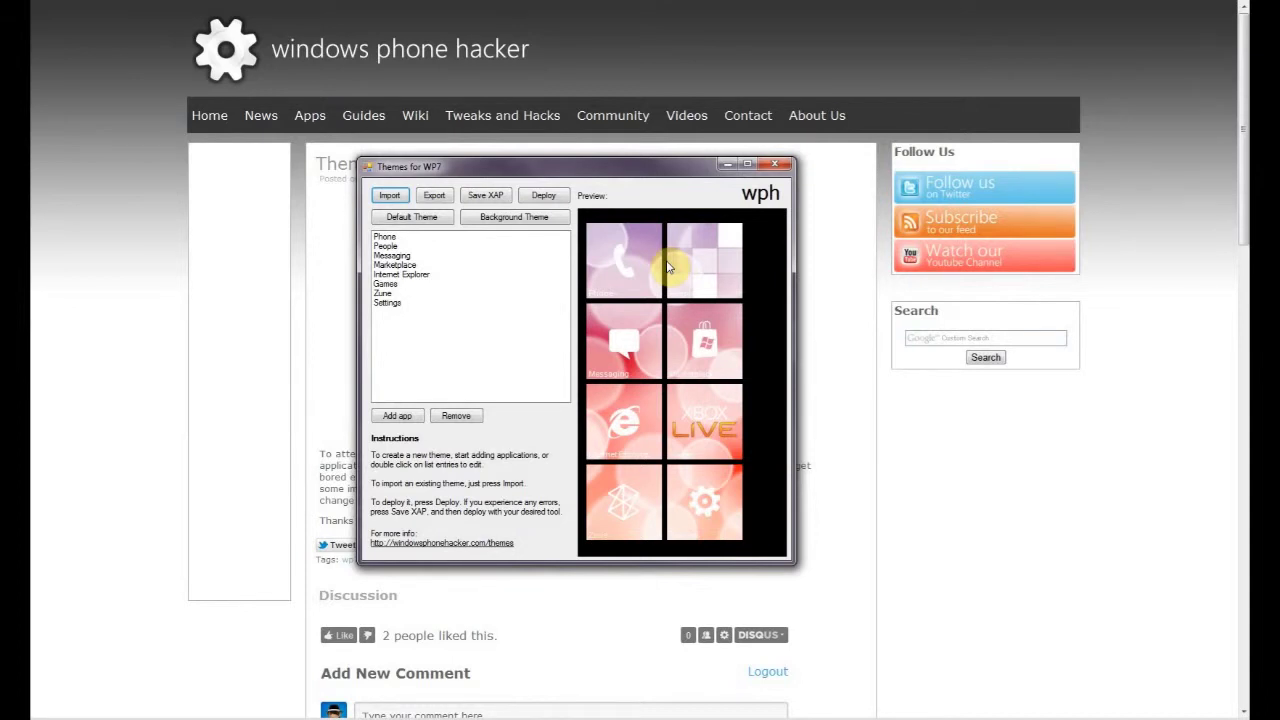
Step: Export the theme as 'test' using the Theme (*.7thm) file type
click(434, 195)
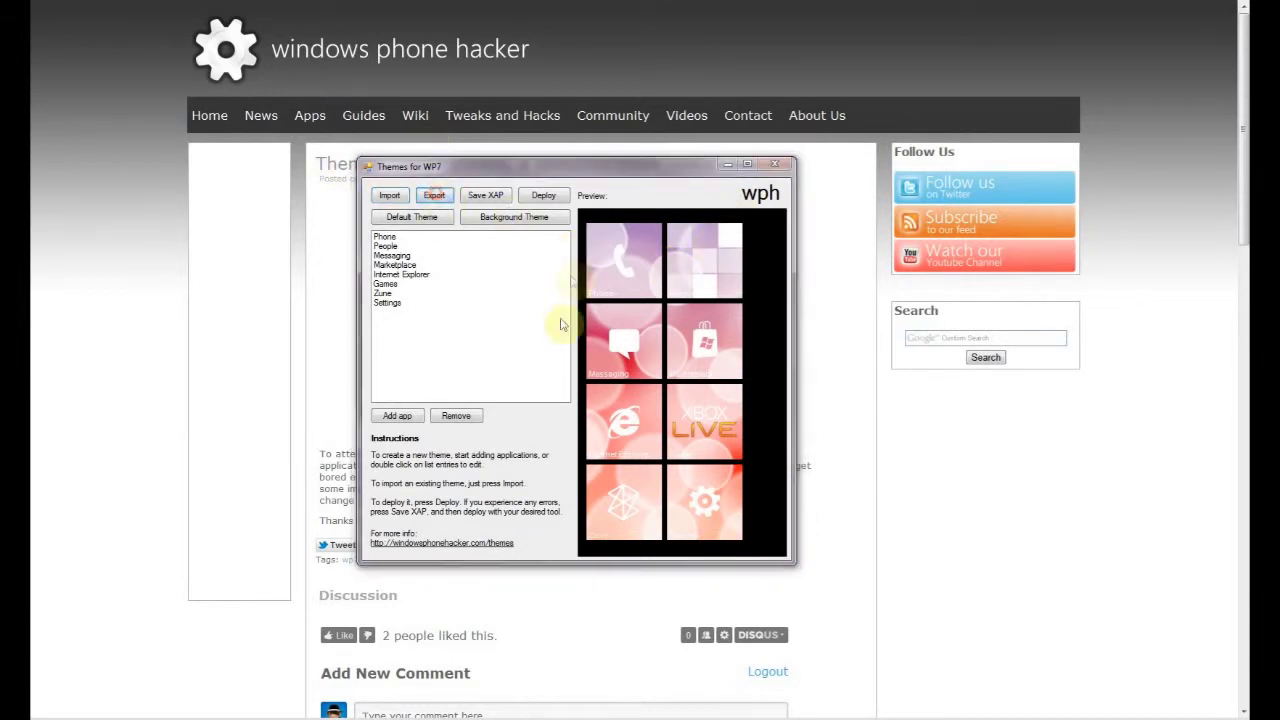
click(768, 511)
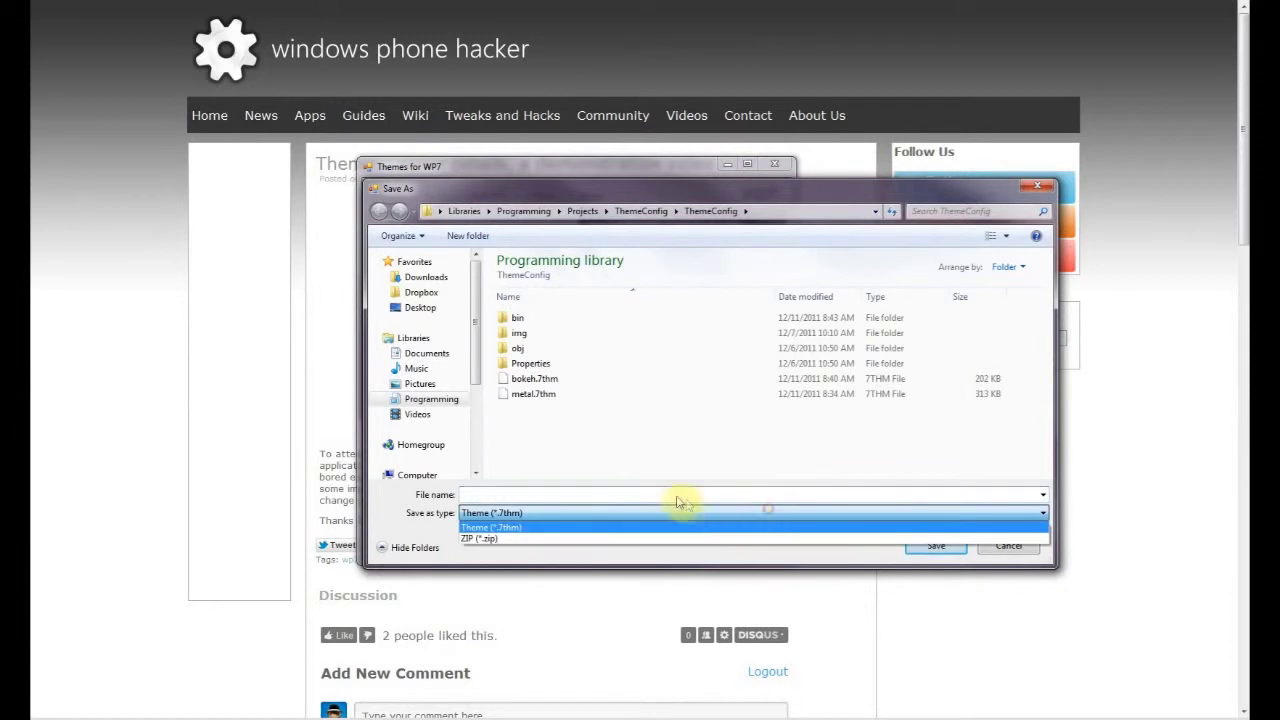
click(668, 504)
click(654, 497)
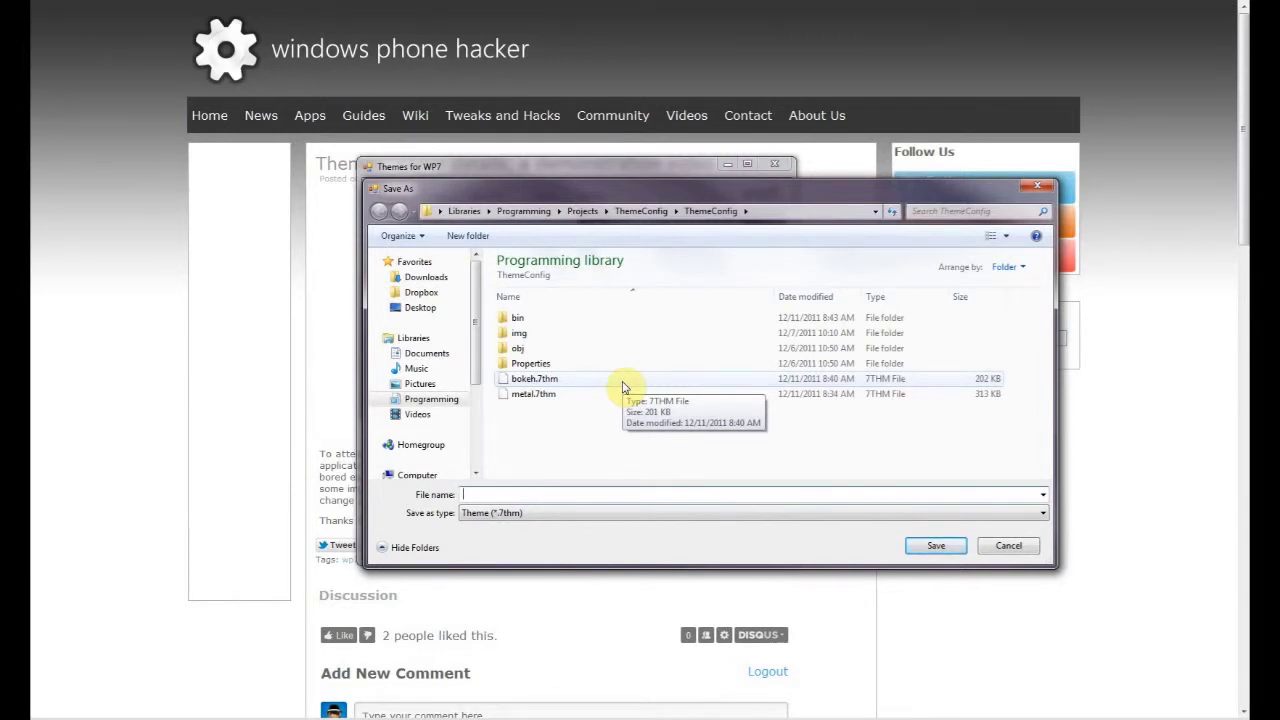
text(test)
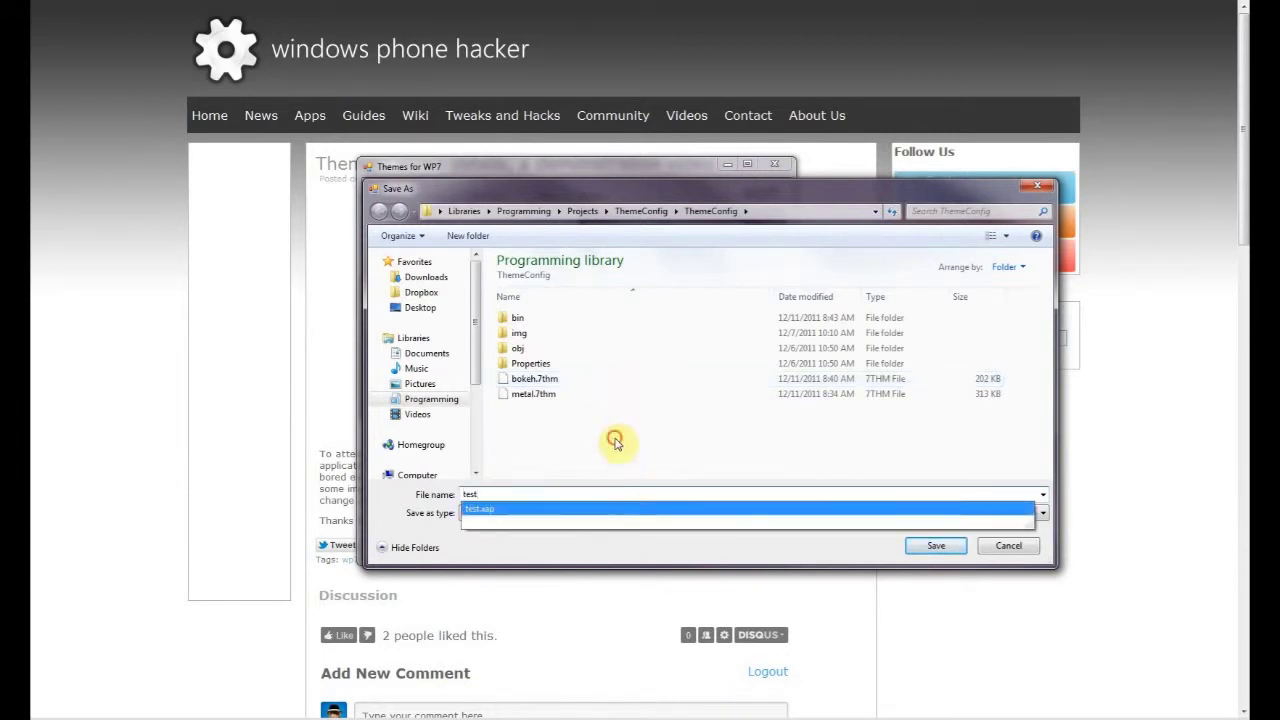
click(938, 545)
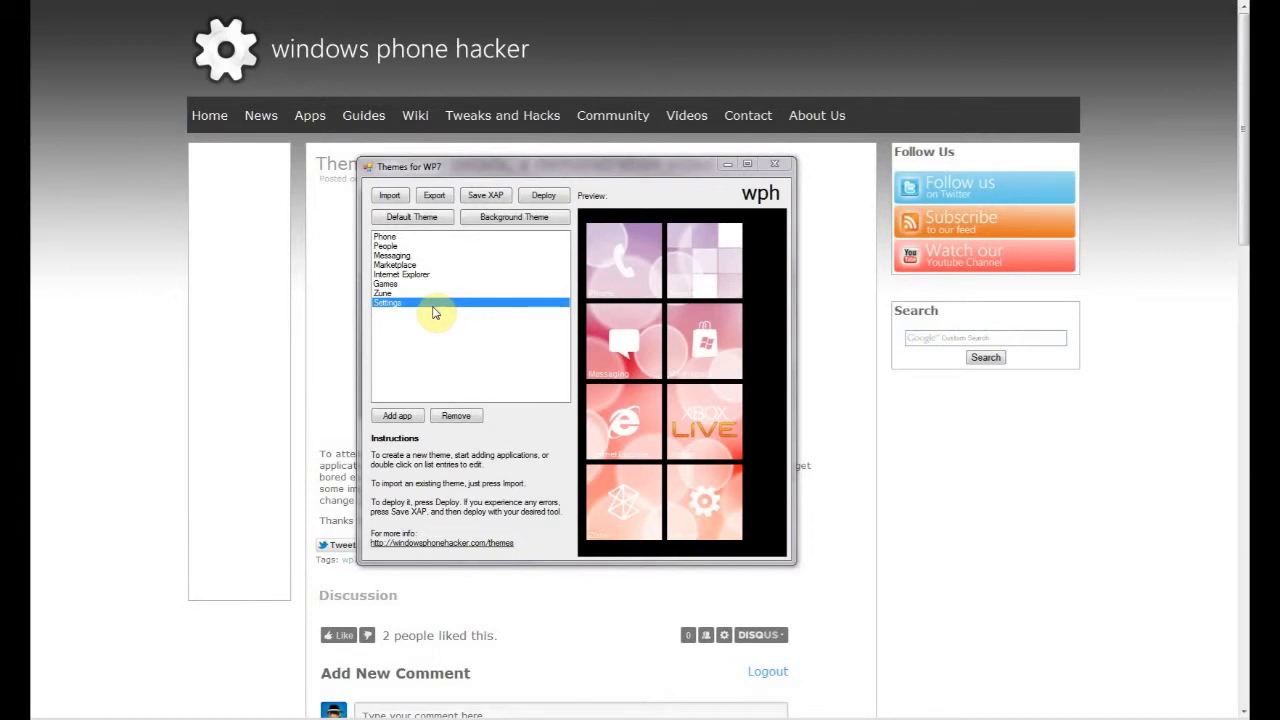
click(487, 224)
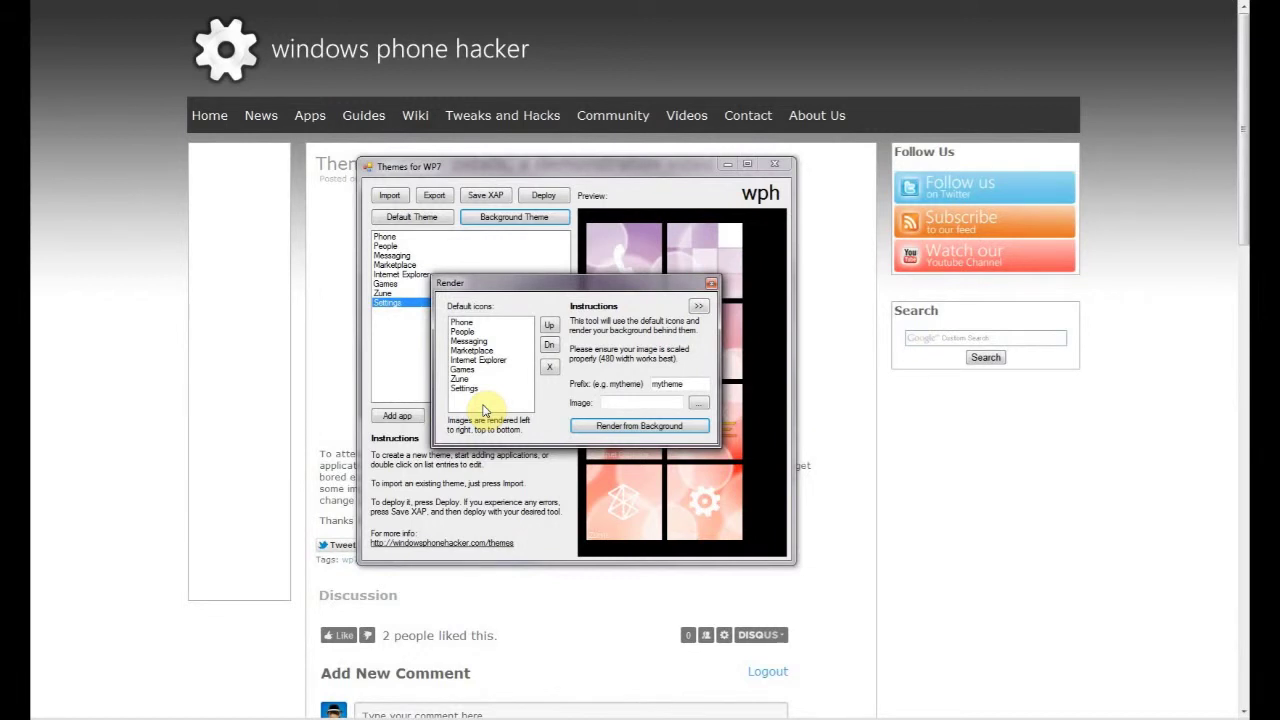
click(711, 283)
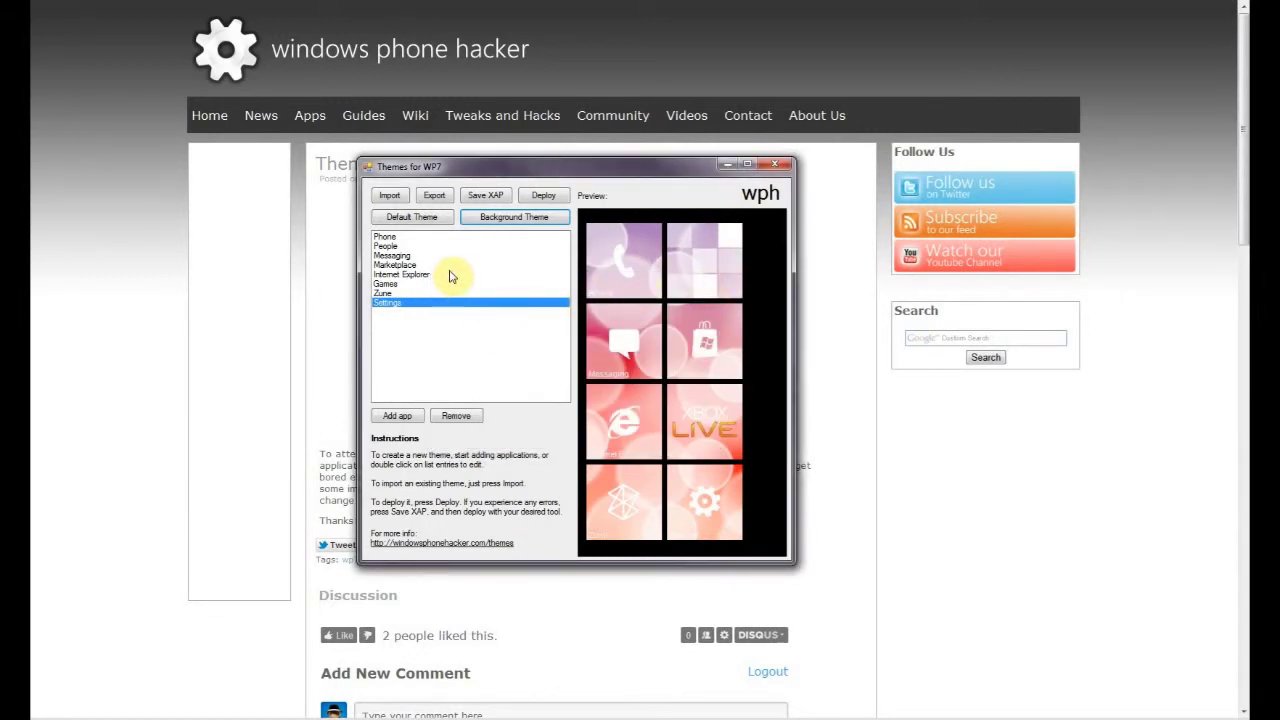
click(657, 311)
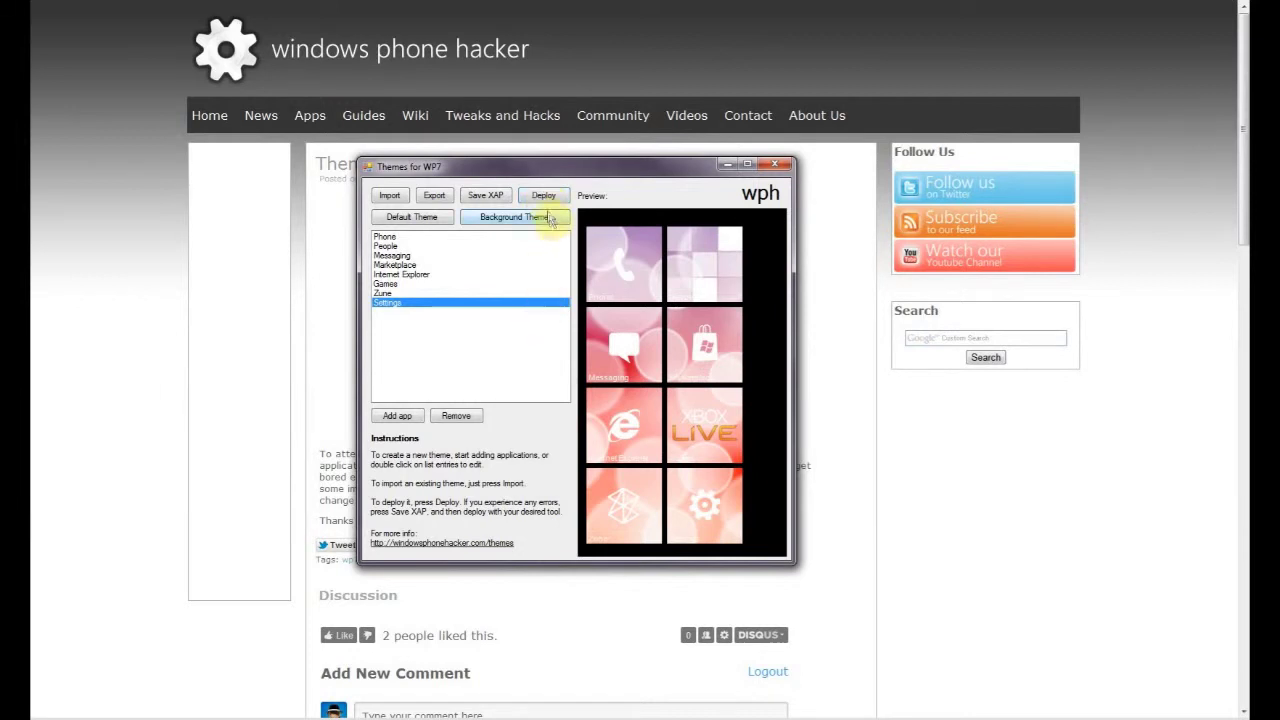
Step: Cancel the XAP save and deploy the bokeh theme to the connected phone
click(486, 196)
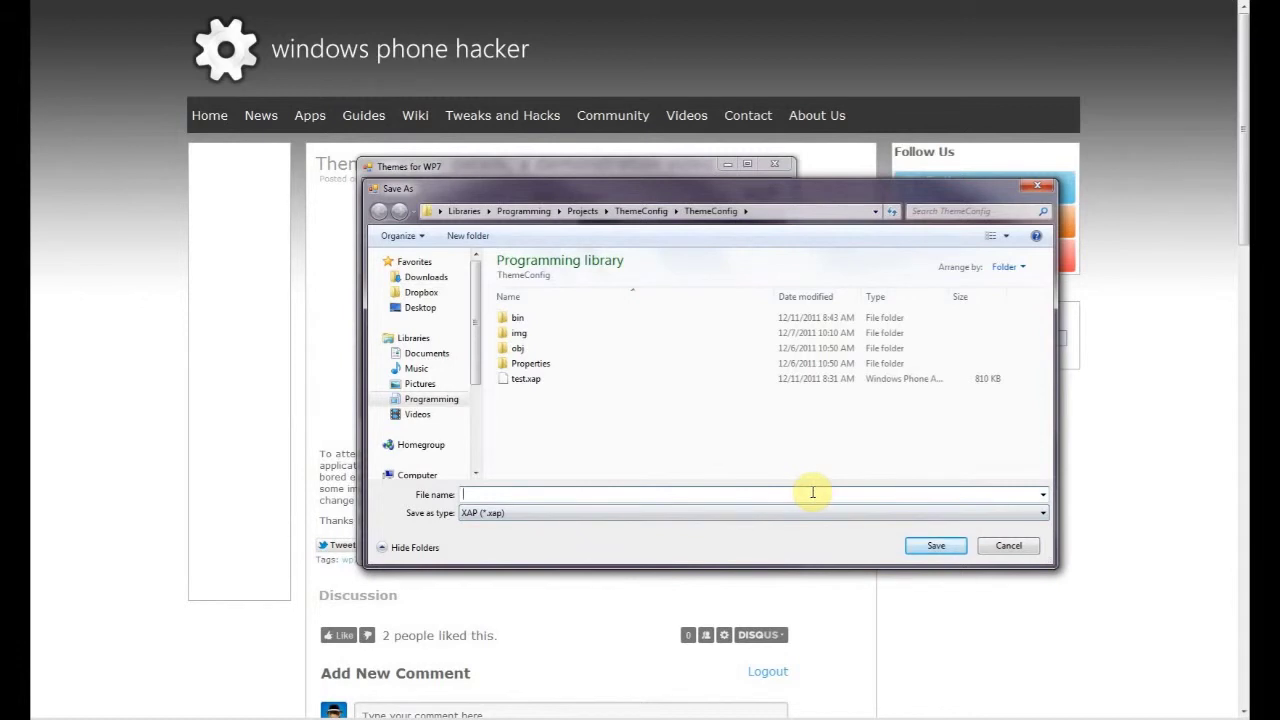
click(1009, 545)
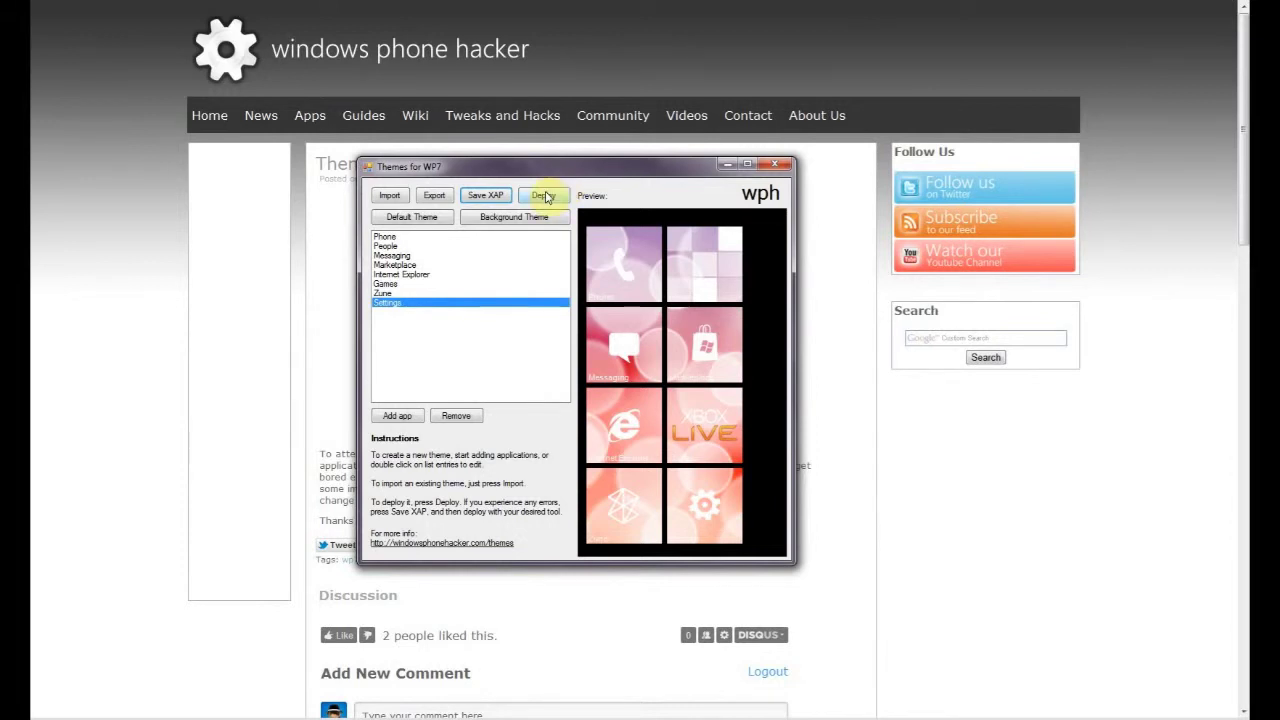
click(543, 196)
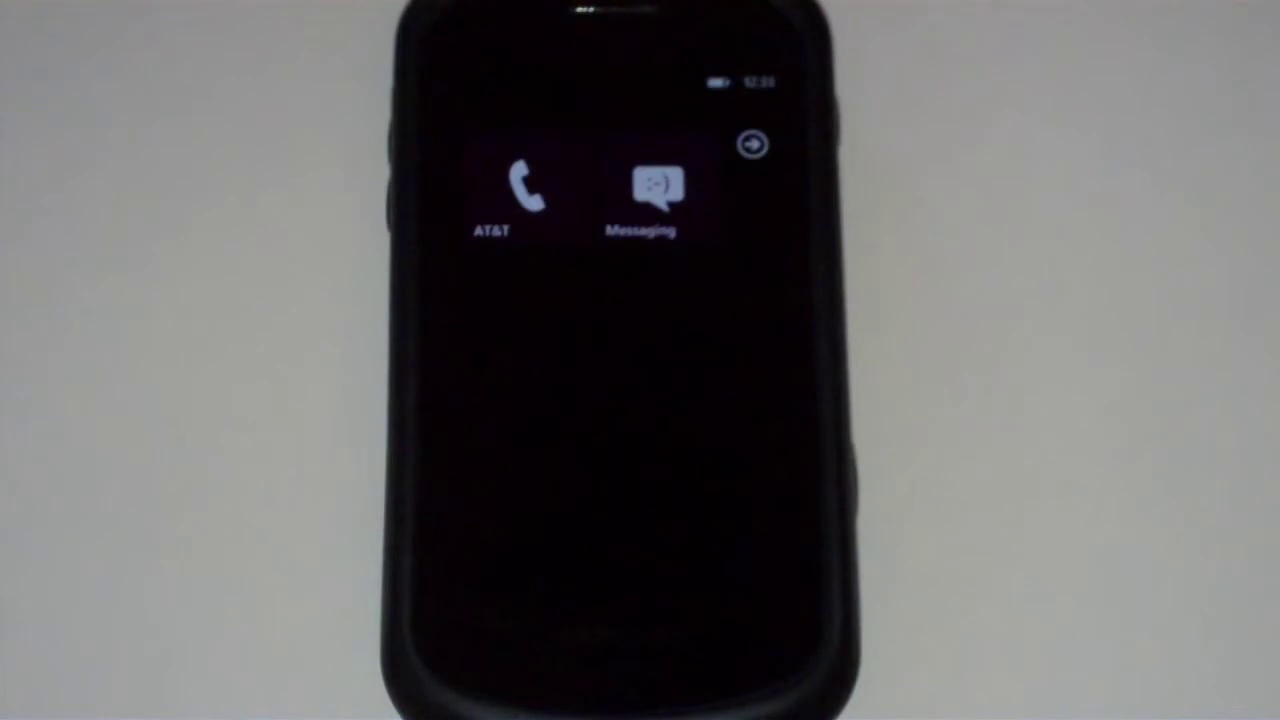
Step: Unpin the AT&T tile from Start and open the app list to launch the themes app
click(495, 190)
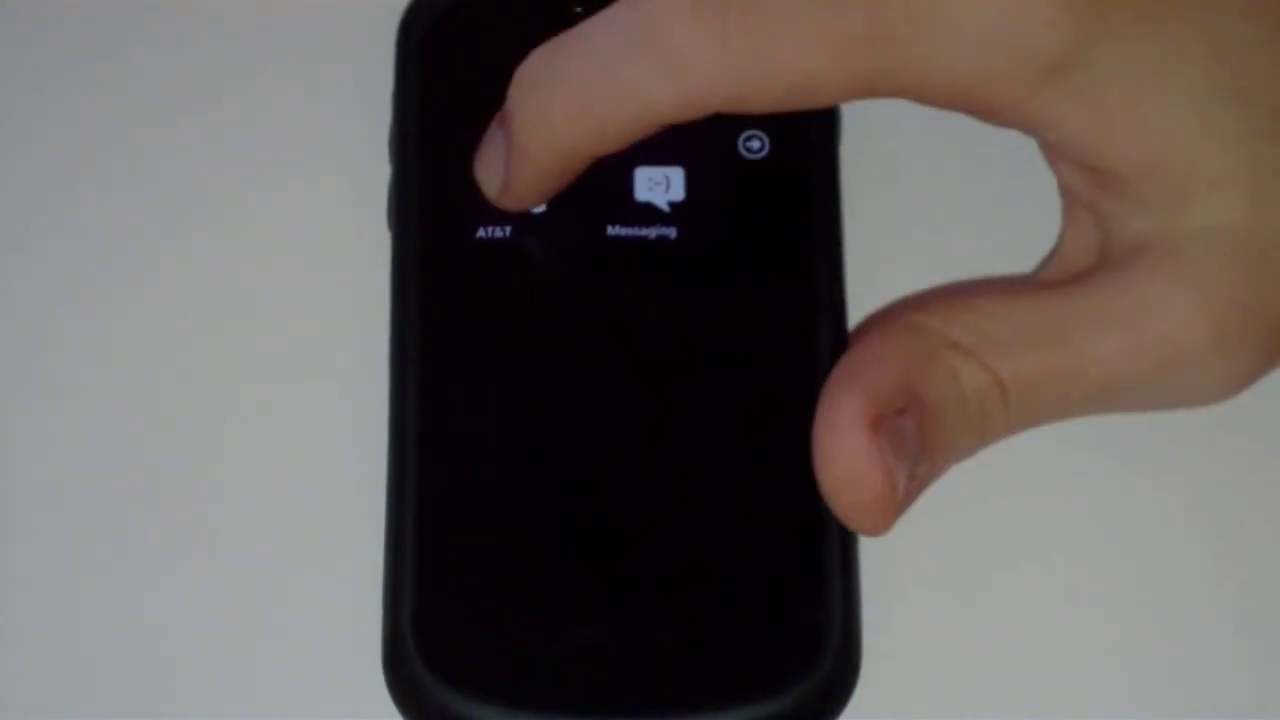
click(583, 134)
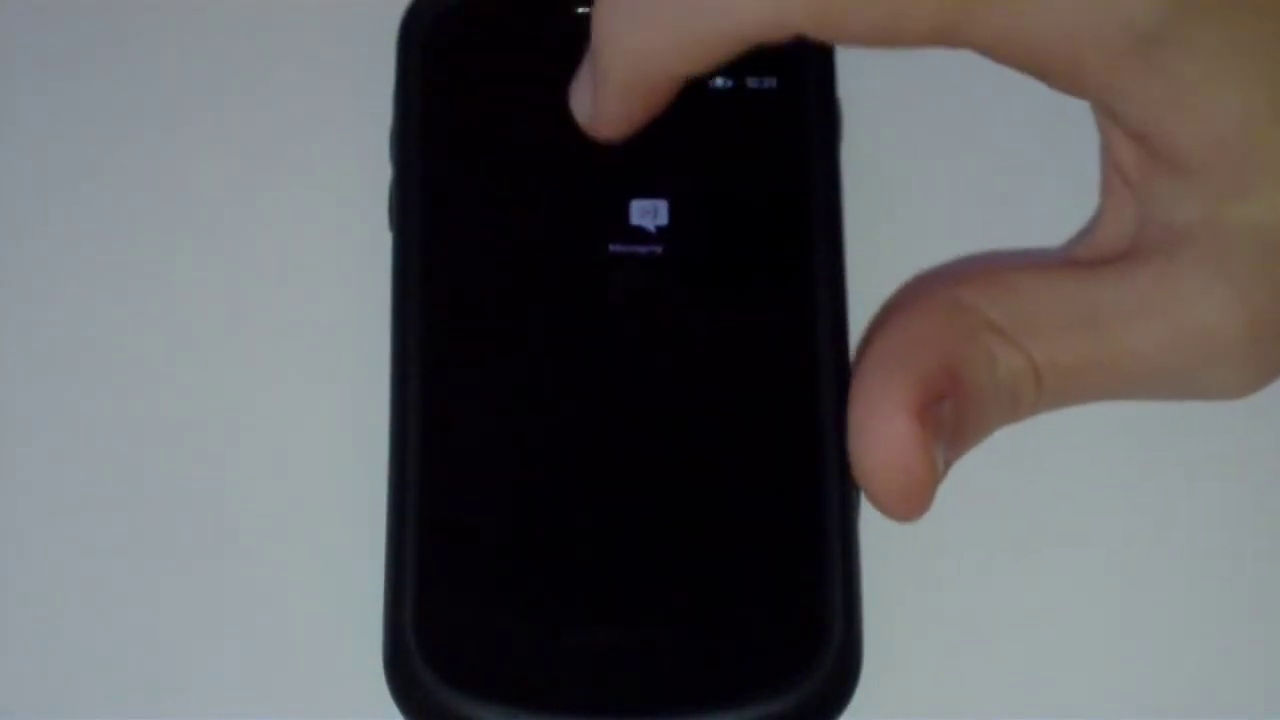
click(625, 95)
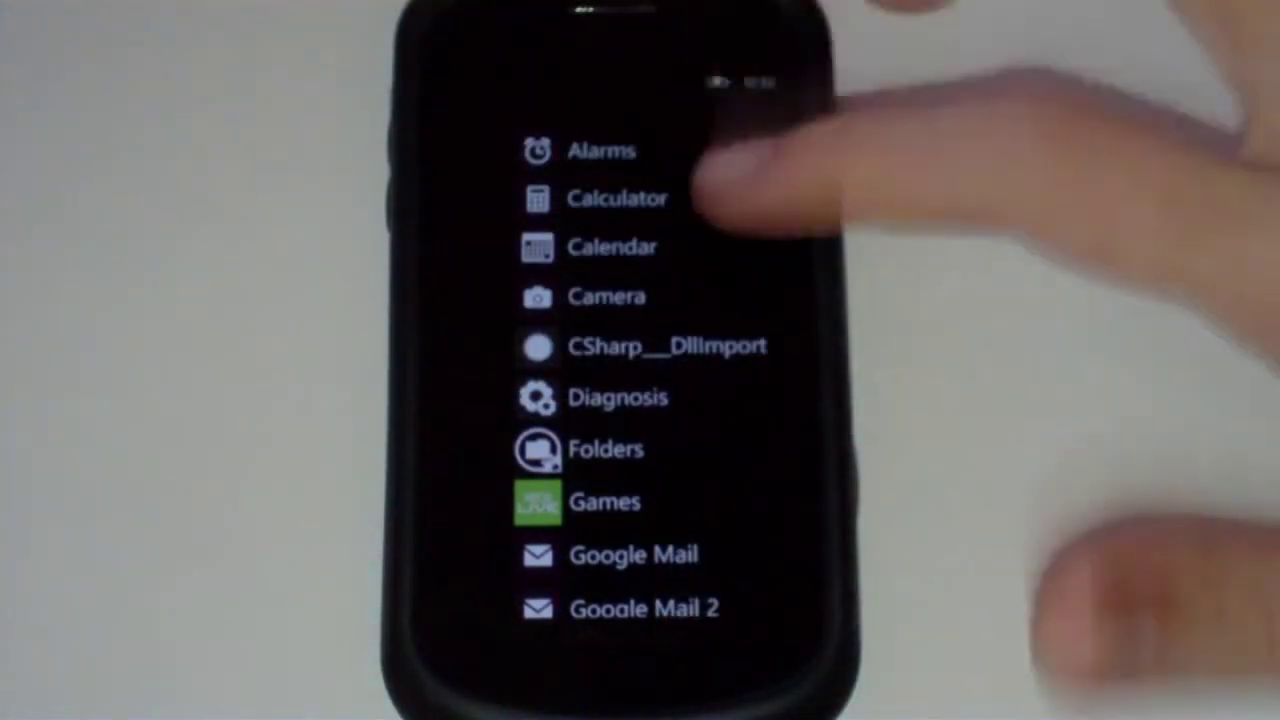
scroll(640, 380, up, 2)
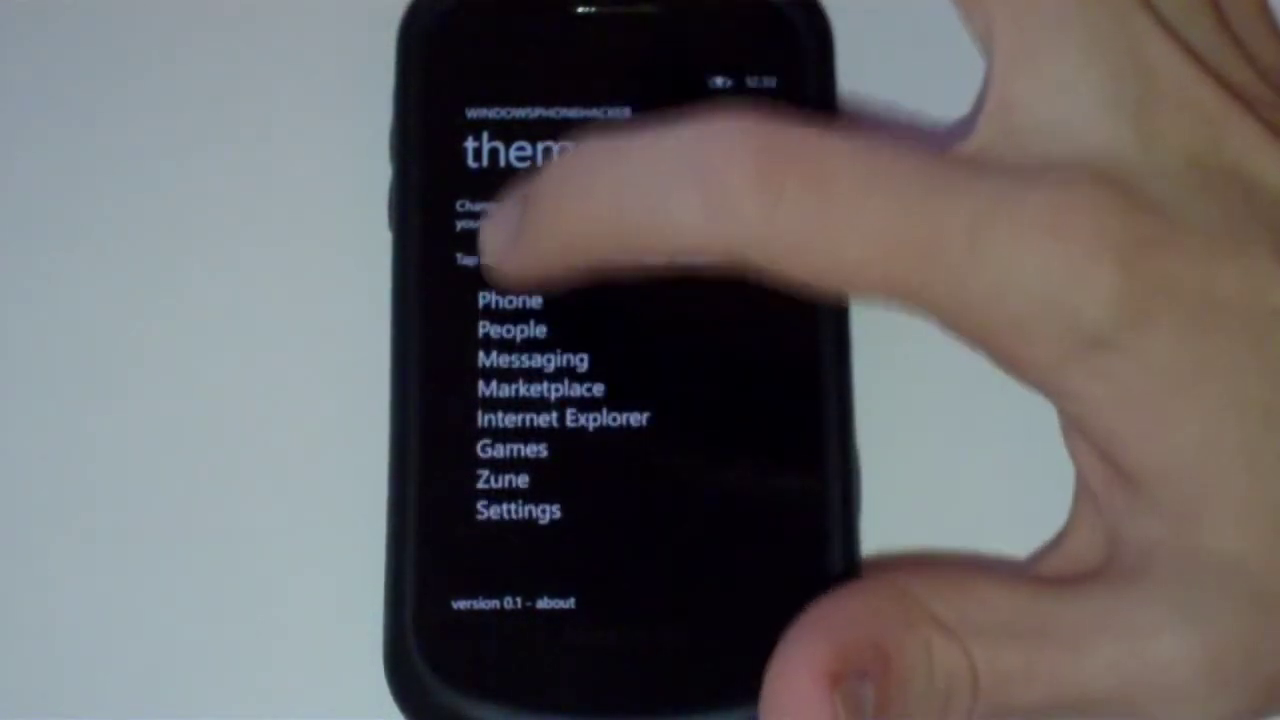
Step: Pin the pink bokeh Phone tile to Start and confirm
click(510, 300)
click(537, 205)
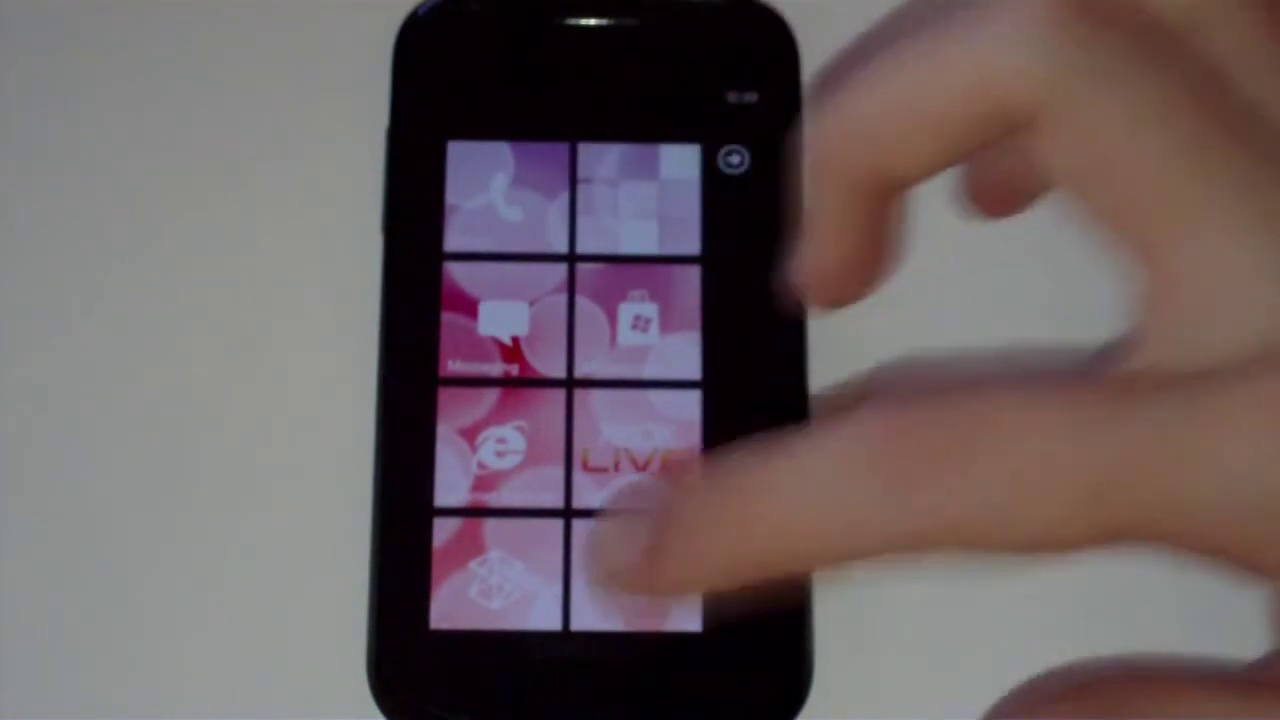
click(636, 578)
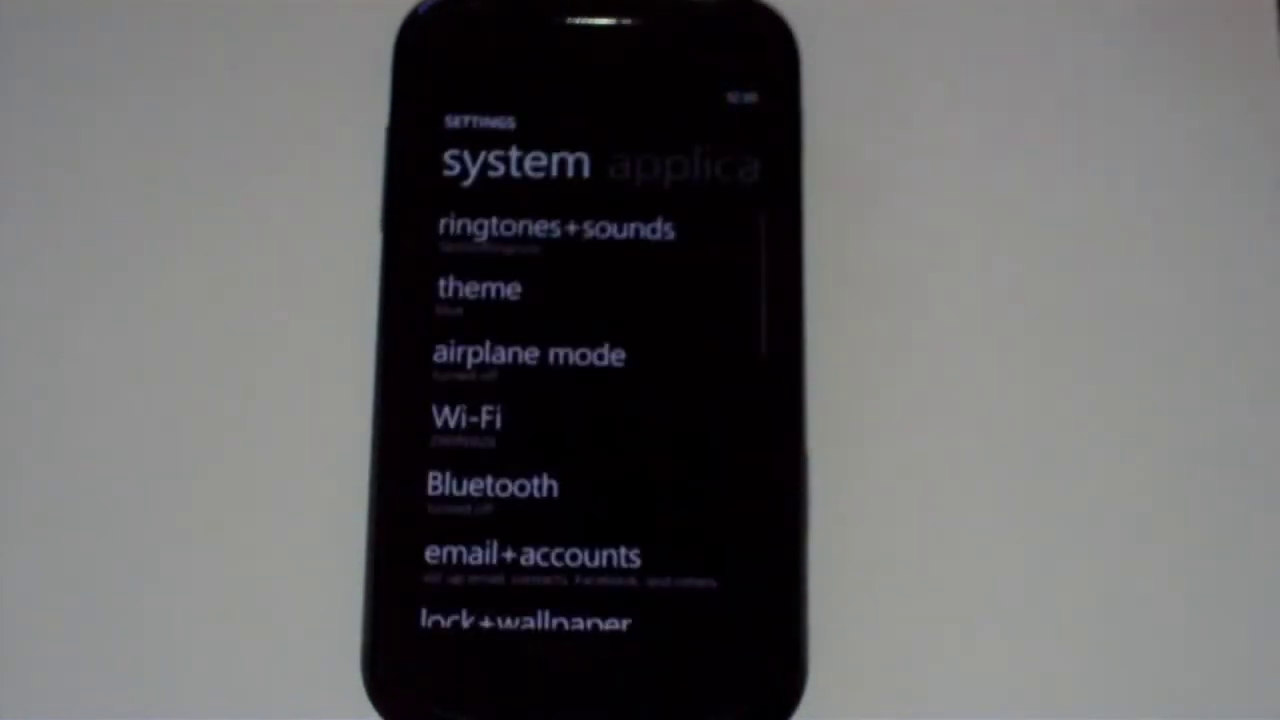
scroll(560, 400, down, 3)
scroll(560, 400, up, 3)
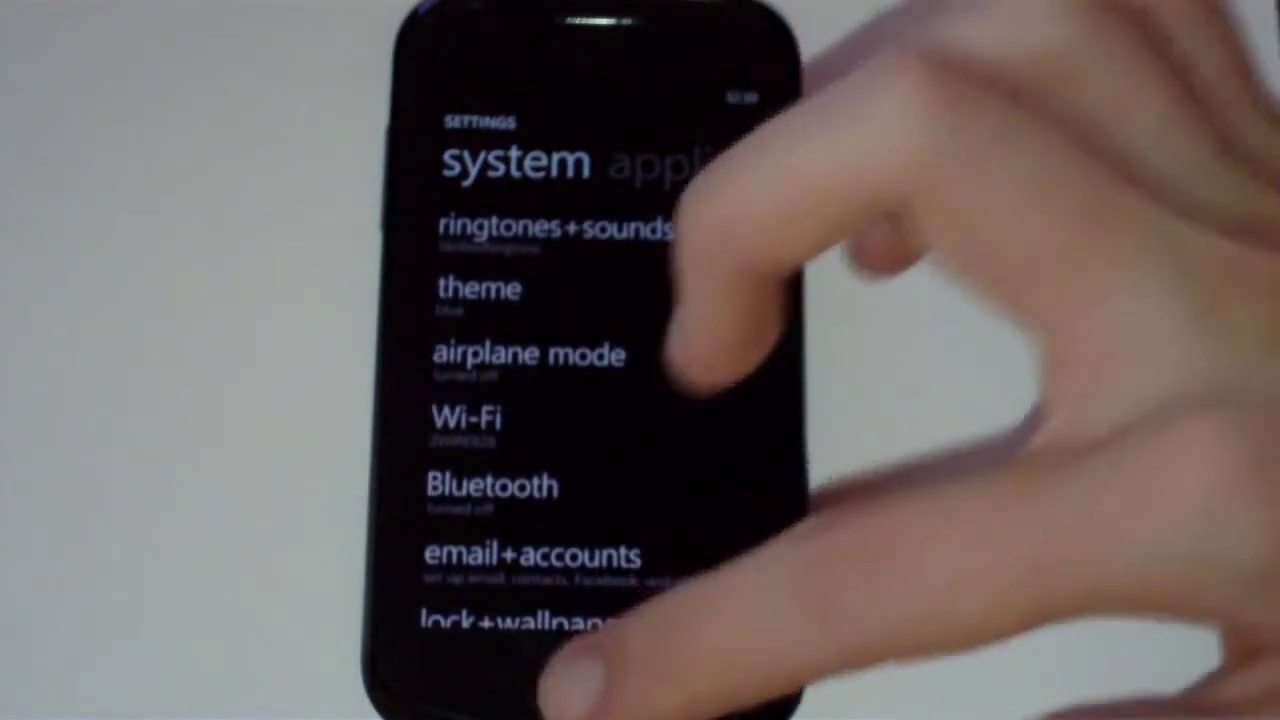
click(585, 688)
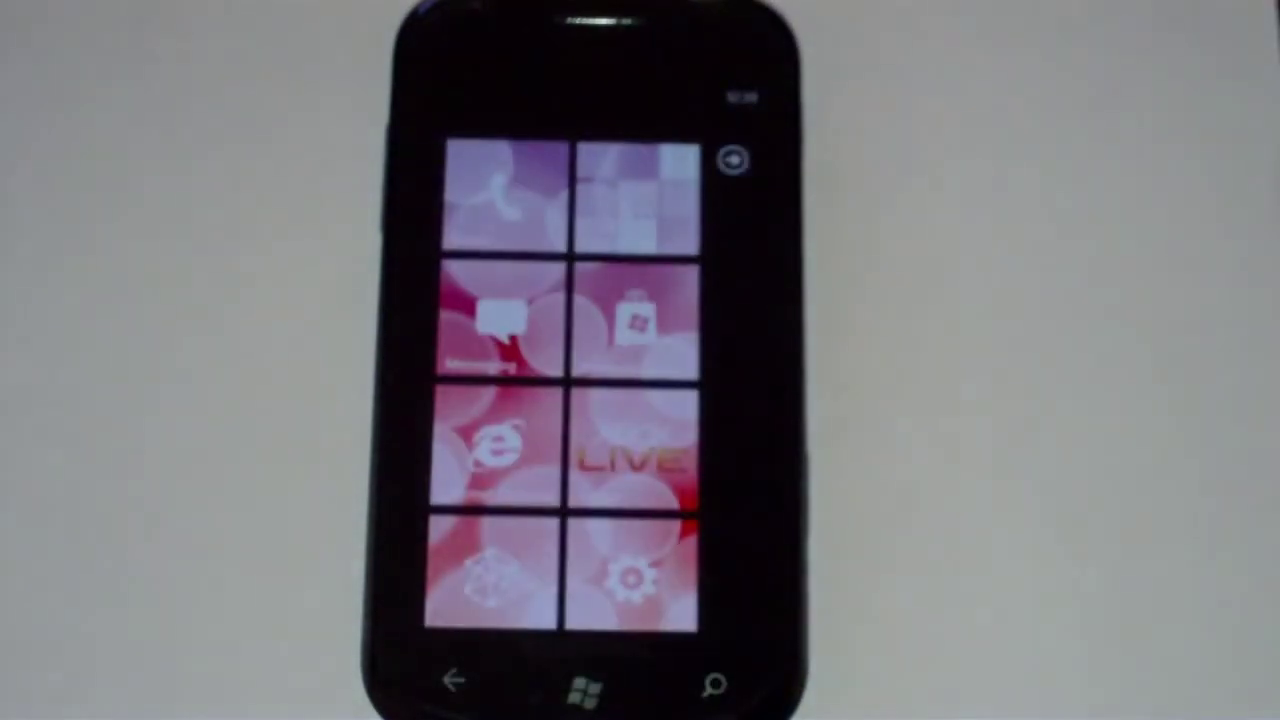